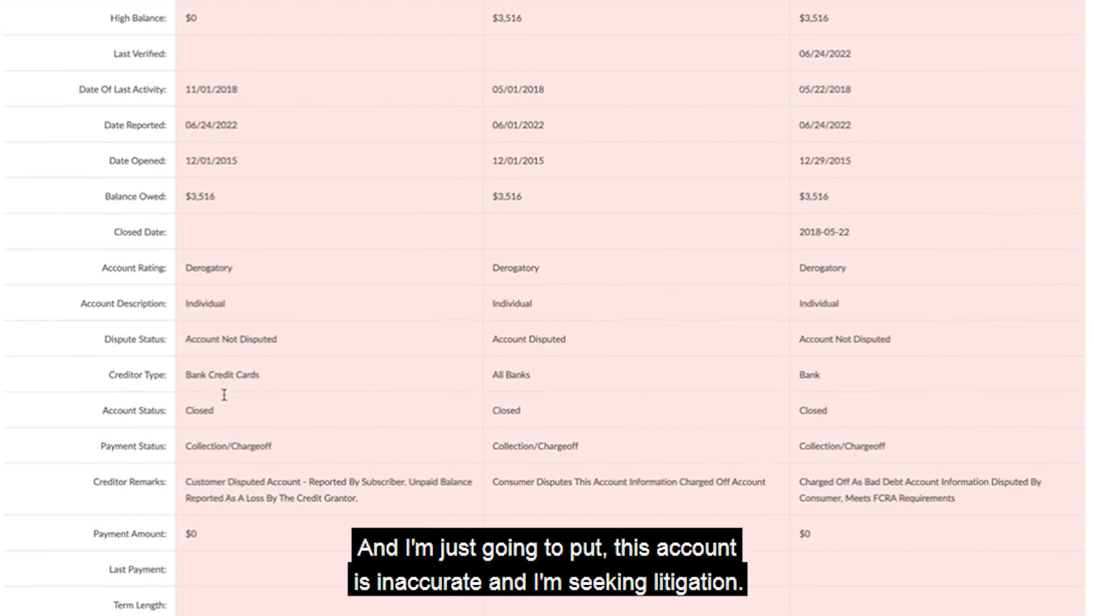
Set the second AMEX account's dispute instruction to "This Account Is Inaccurate And I Am Seeking Litigation. I Demand You Delete It Immediately.".
scroll(224, 395, down, 10)
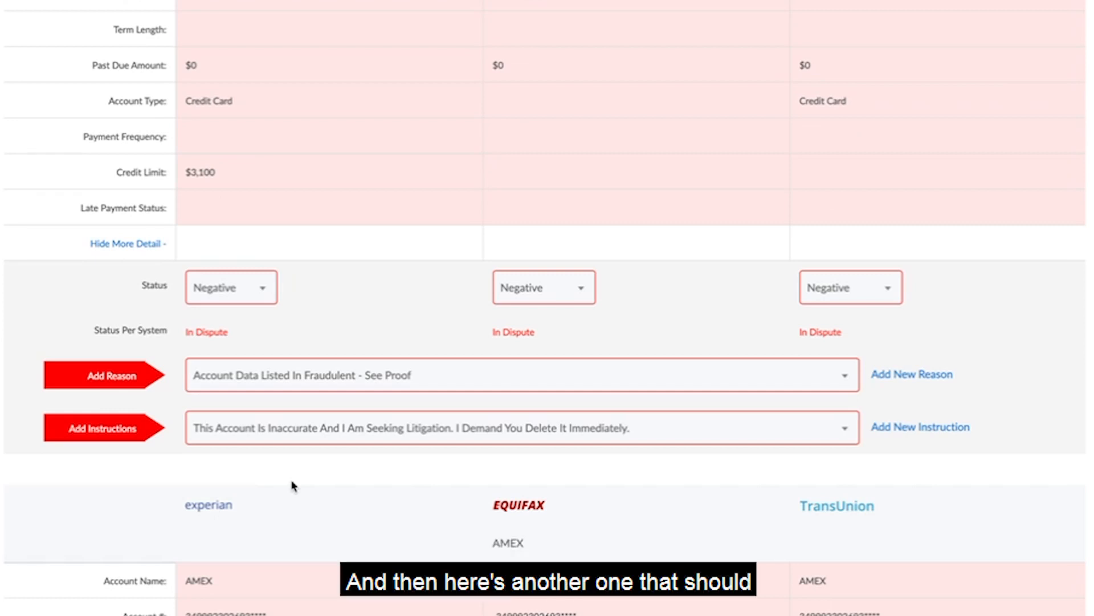
scroll(307, 427, down, 12)
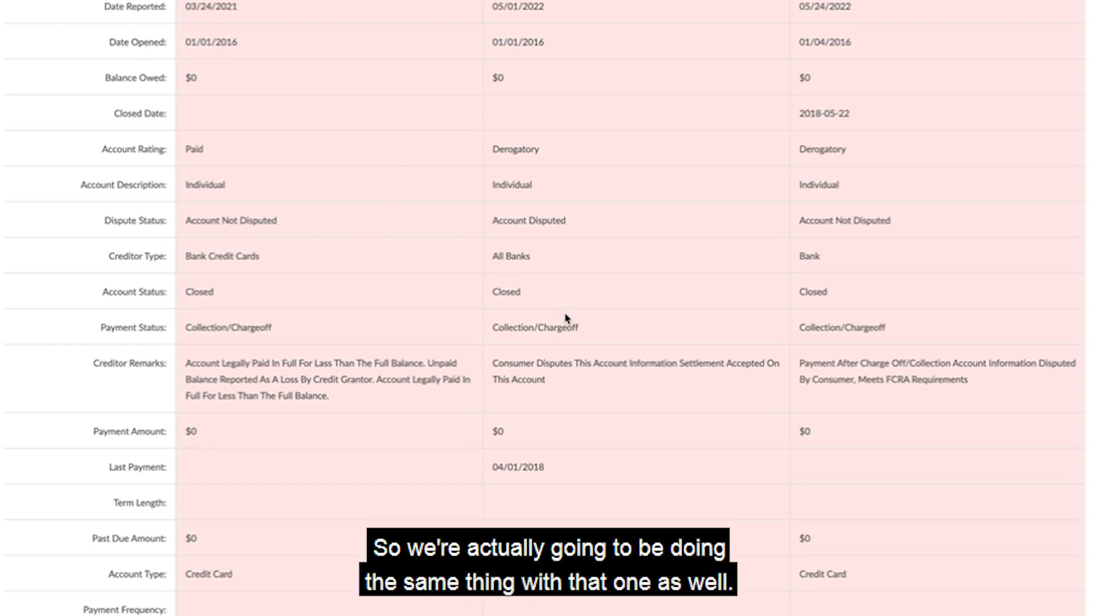
scroll(377, 385, up, 1)
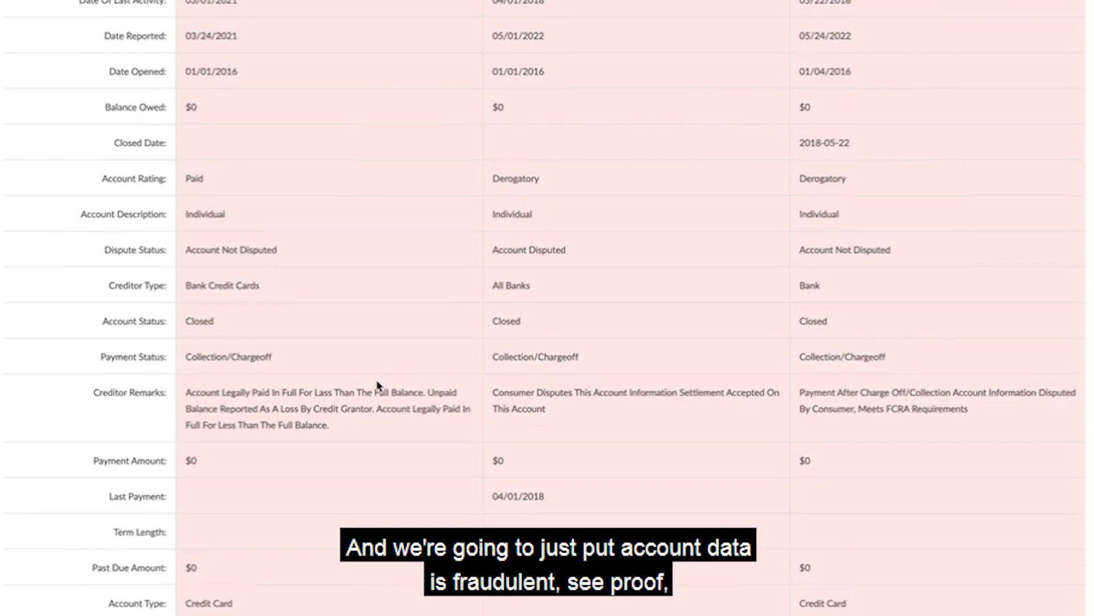
scroll(377, 386, down, 6)
click(285, 567)
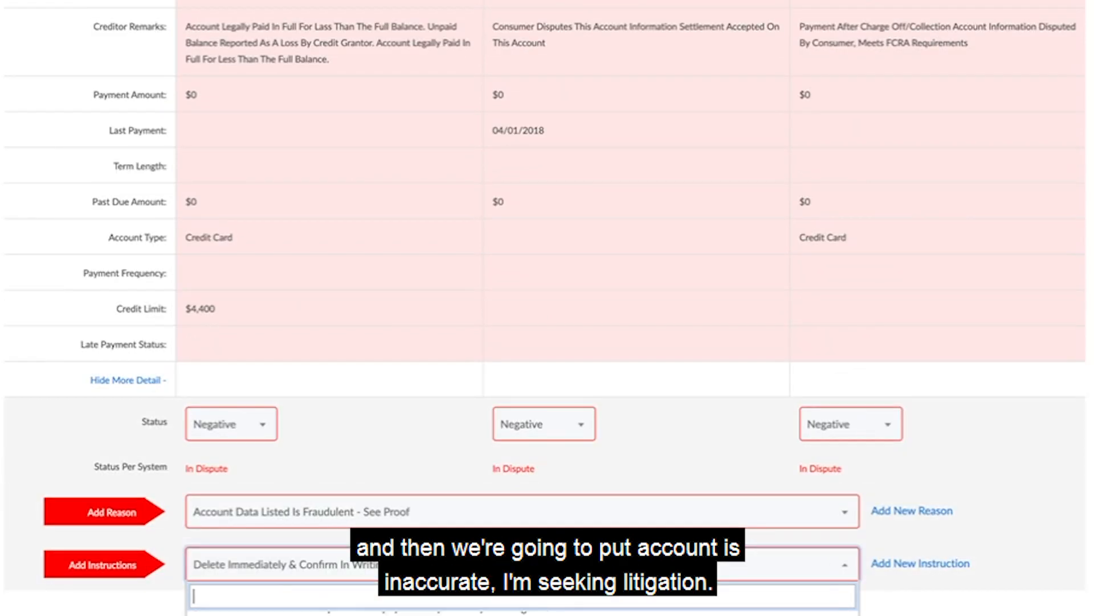
click(342, 613)
scroll(547, 308, down, 2)
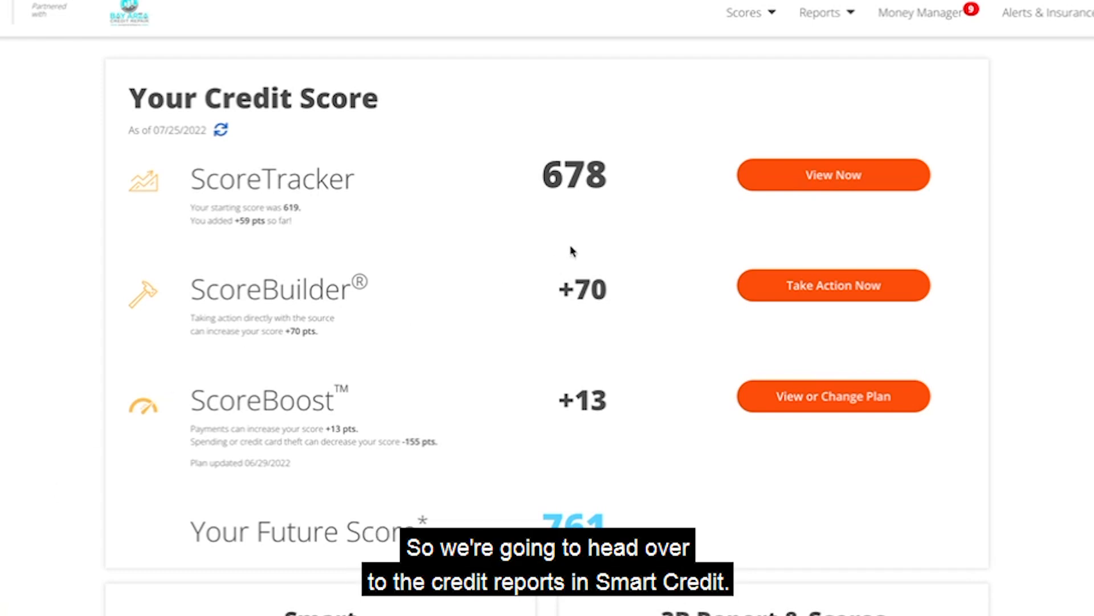
Open SmartCredit's 3B Report & Scores and select the real estate mortgage account with its payment history for a screenshot.
click(815, 16)
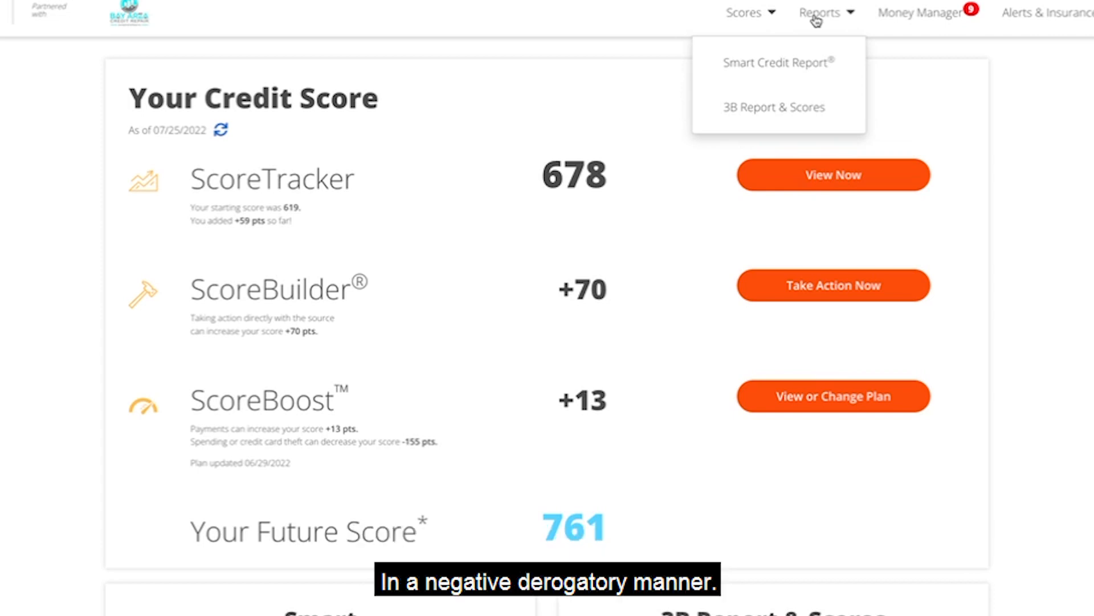
click(752, 110)
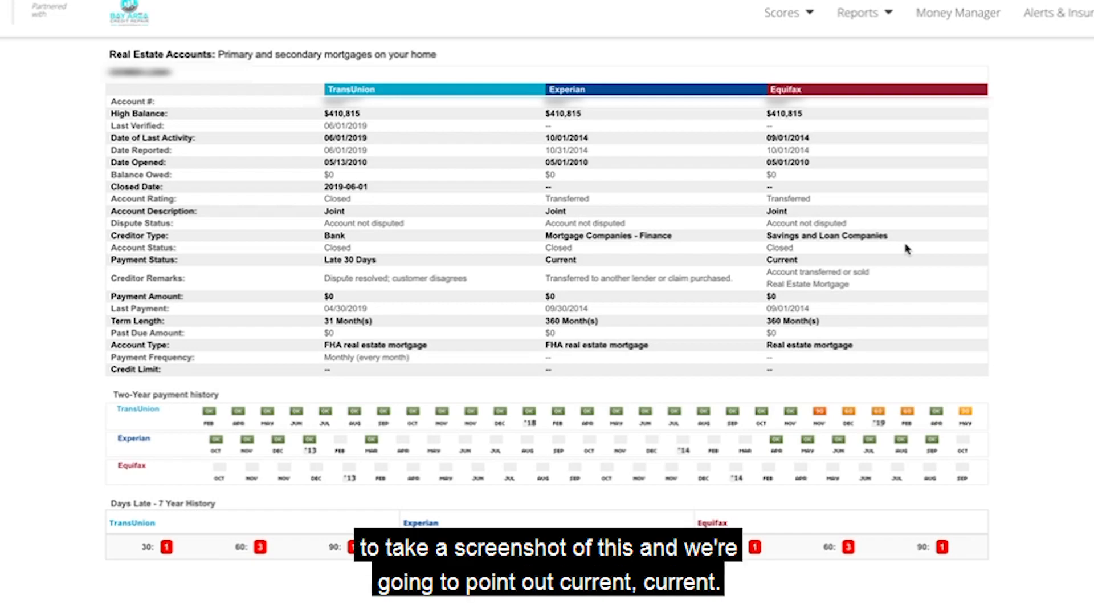
key(shift+super+4)
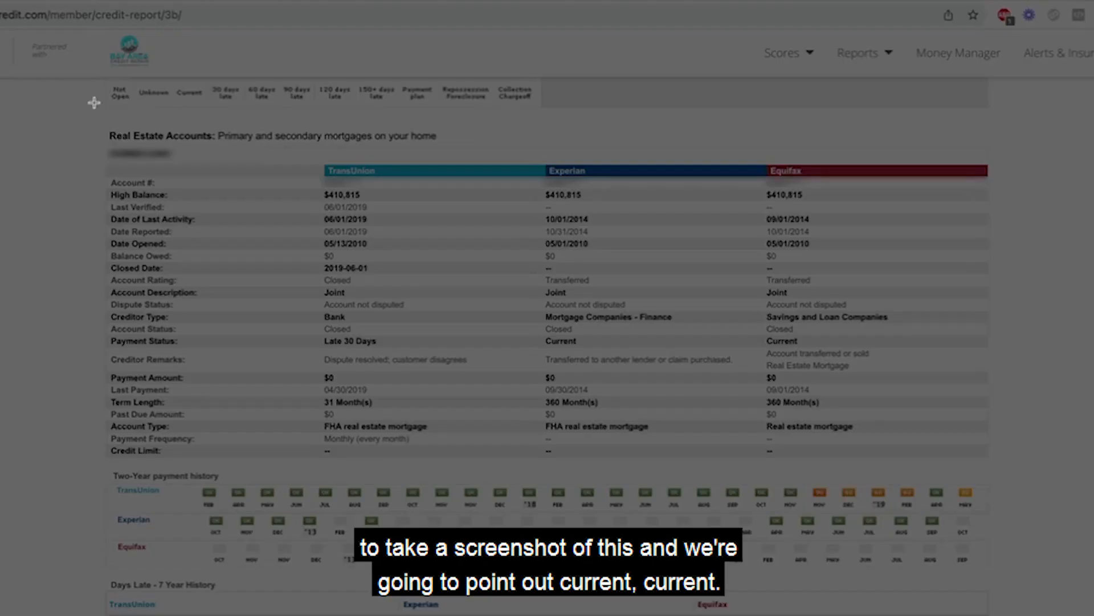
drag(71, 110, 1033, 615)
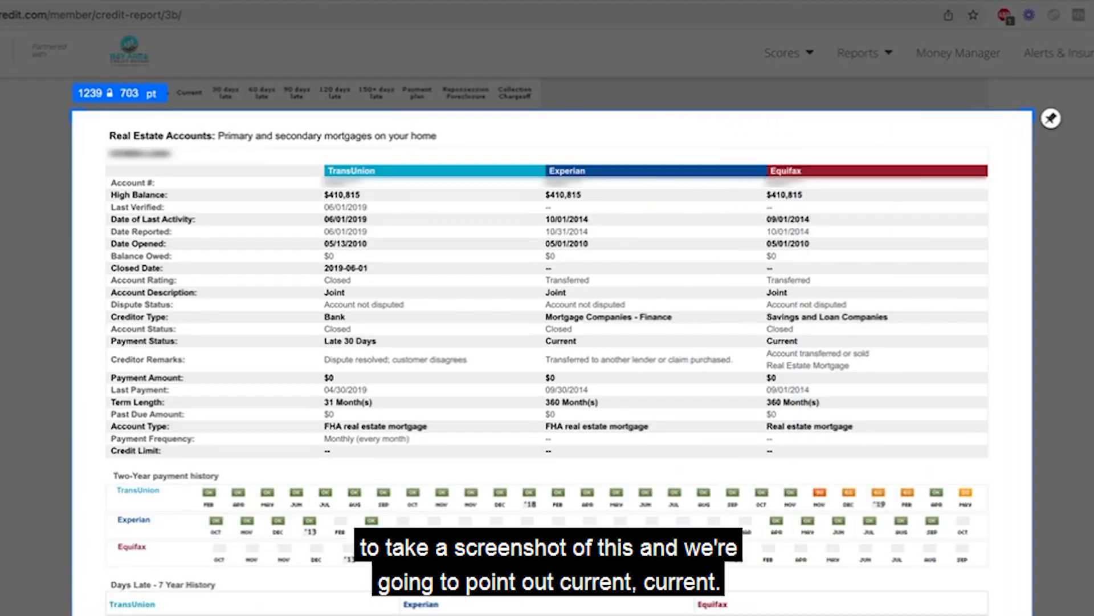
Mark both Current payment statuses with red arrows, circle TransUnion's Late 30 Days status in red, and finish the capture.
drag(499, 294, 540, 338)
drag(696, 334, 760, 341)
drag(483, 338, 537, 341)
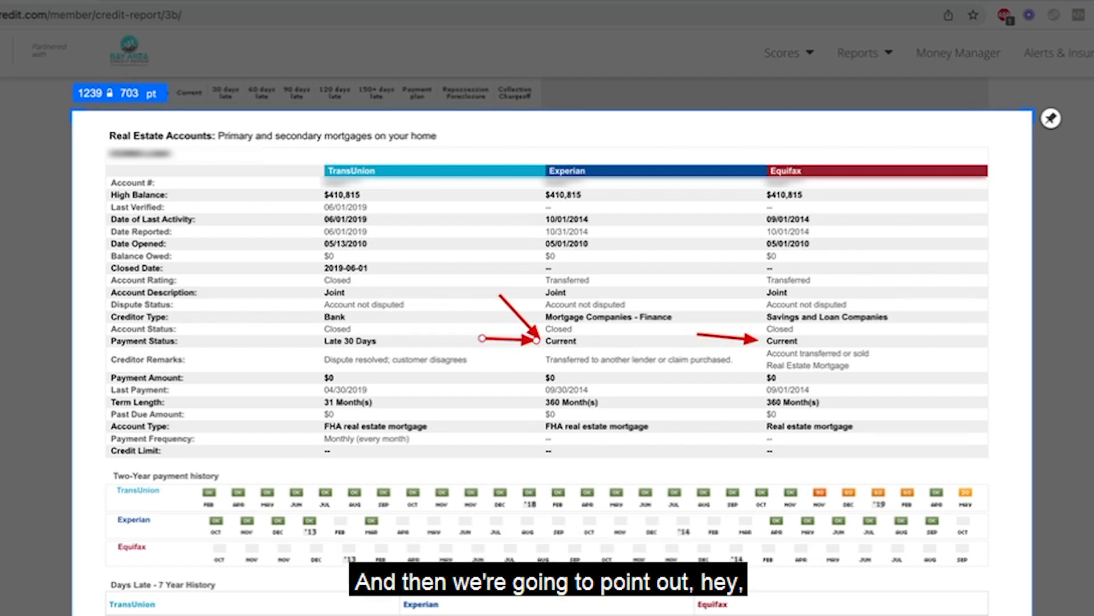
drag(297, 326, 397, 355)
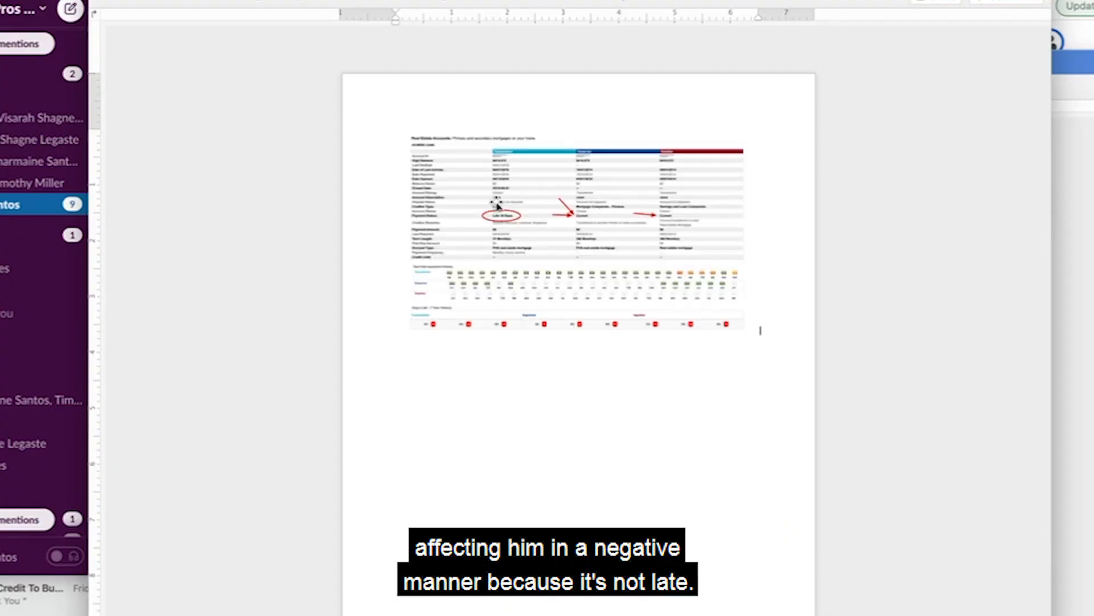
click(493, 203)
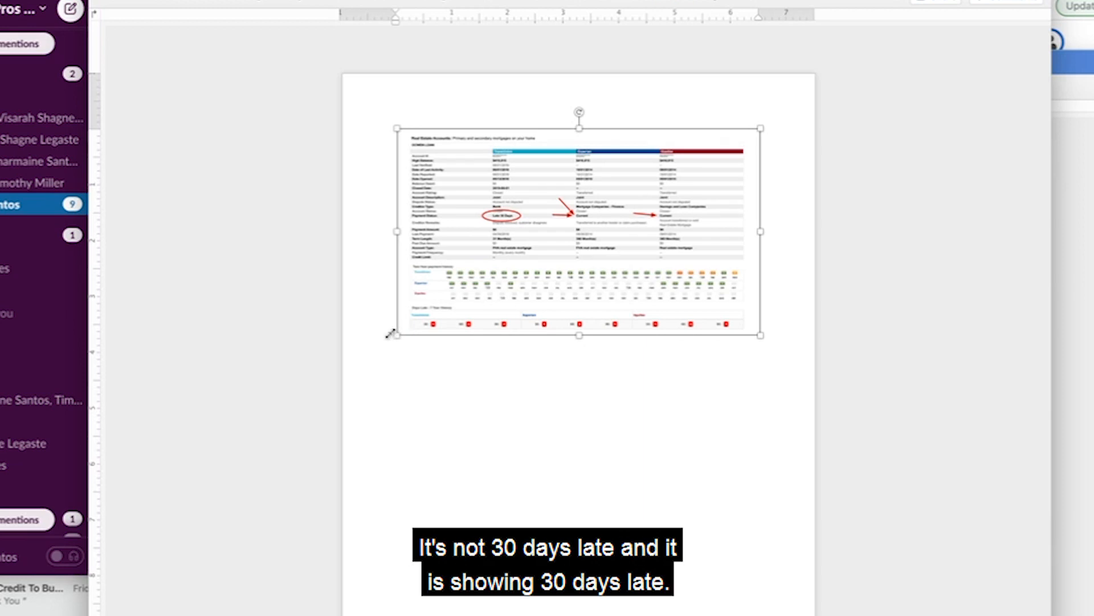
Set the pasted mortgage screenshot's text wrapping to Behind Text in the Word document, and enlarge and position it to nearly fill the page width.
drag(395, 335, 366, 380)
right_click(502, 307)
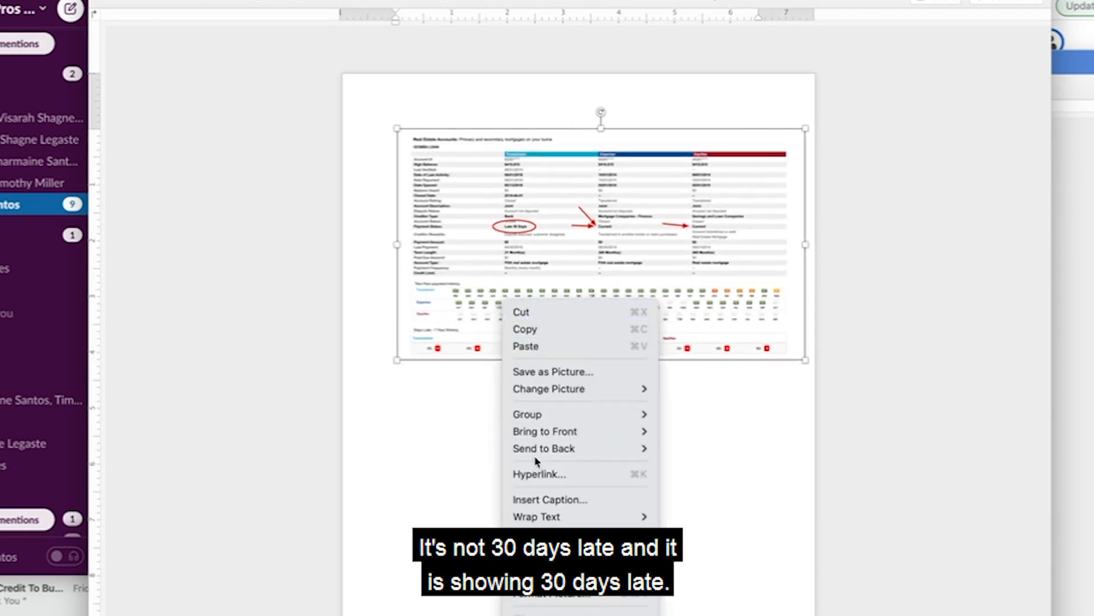
mouse_move(535, 519)
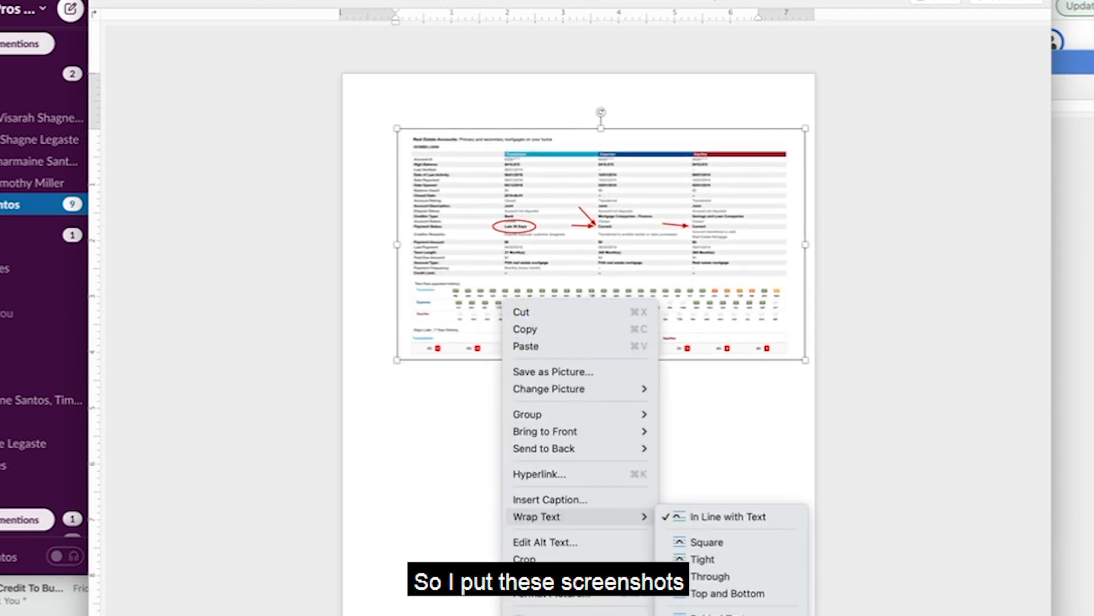
click(719, 615)
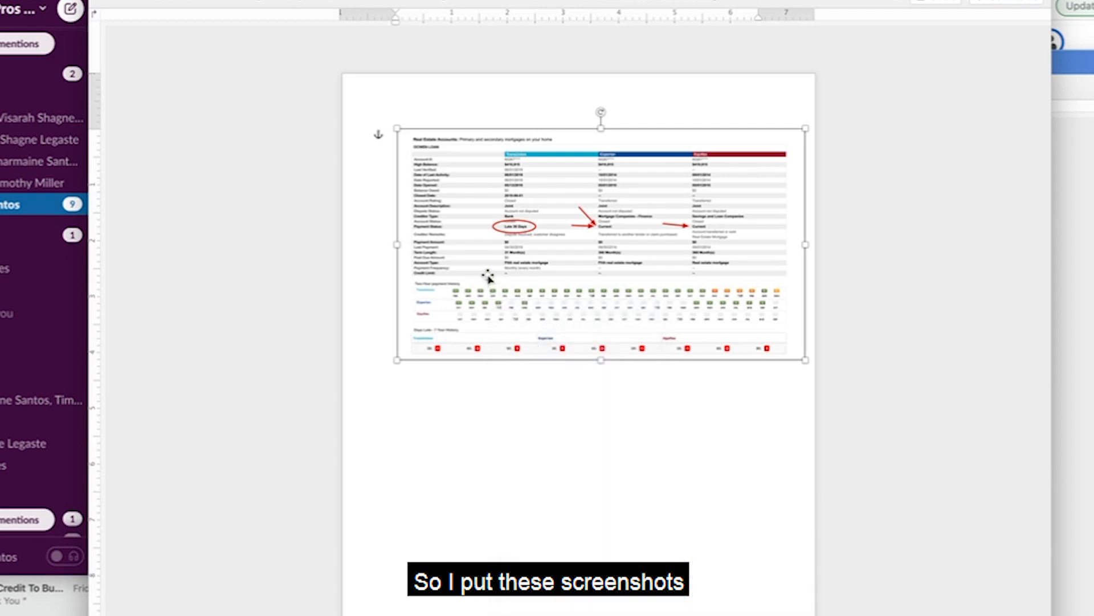
drag(488, 275, 447, 291)
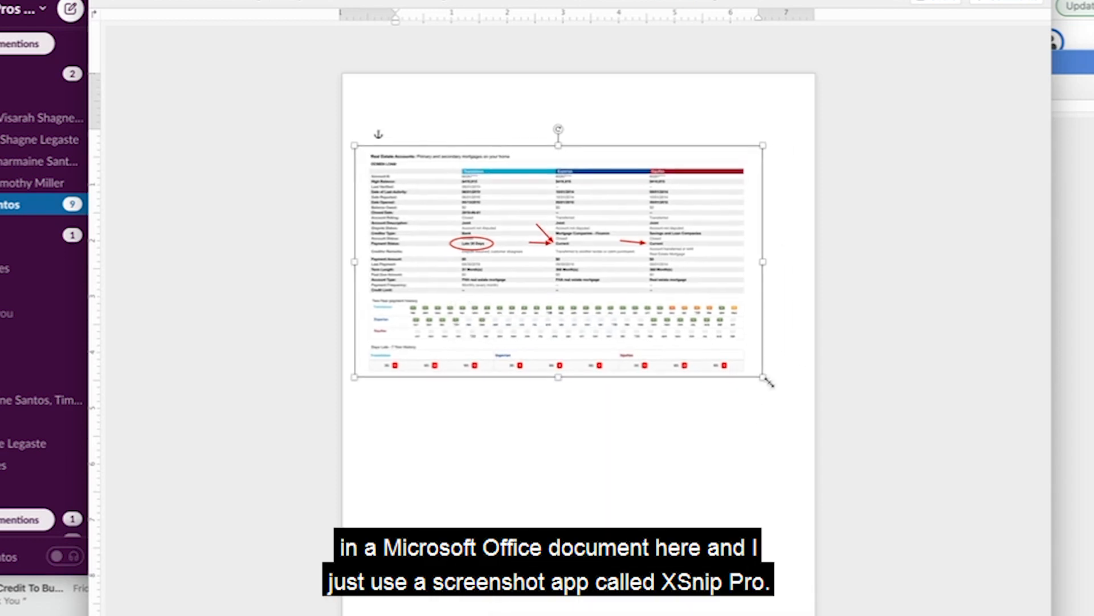
drag(764, 376, 798, 402)
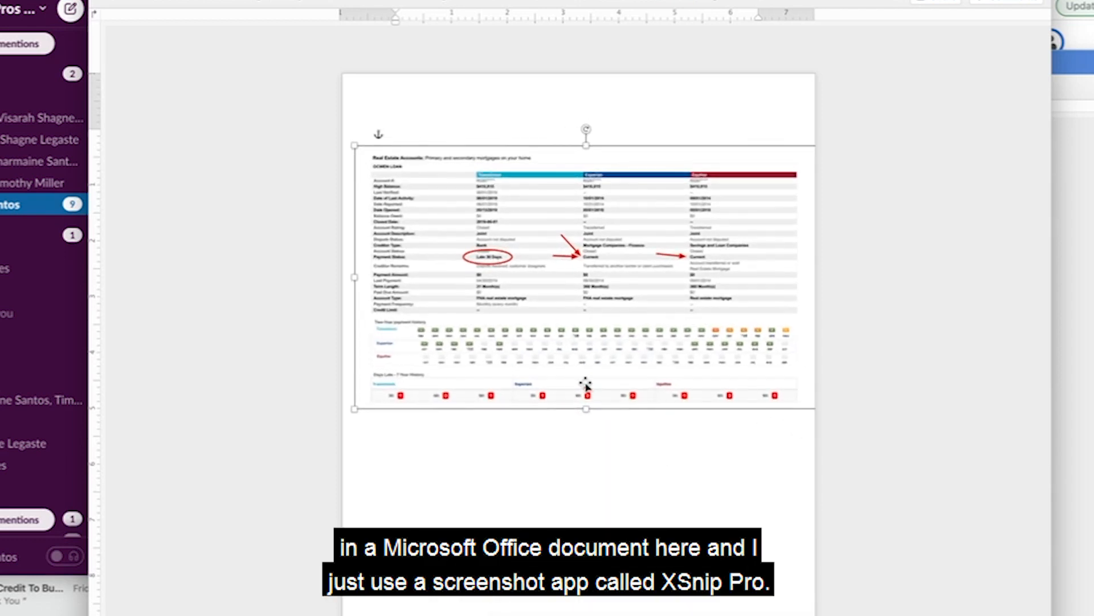
click(532, 494)
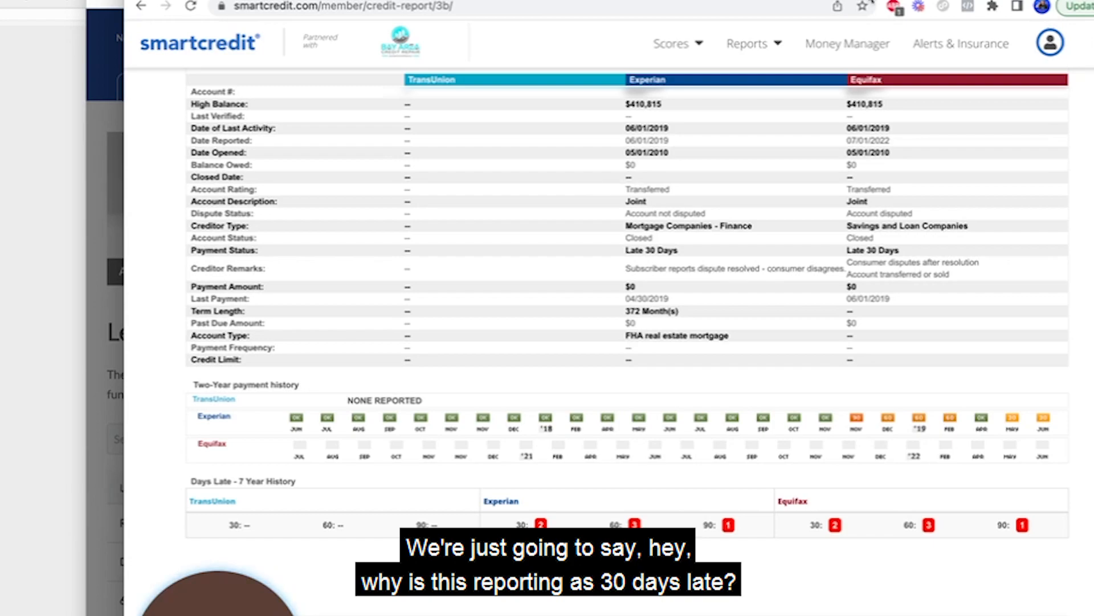
Capture the mortgage entry reported by Experian and Equifax, with arrows at their Late 30 Days statuses, and paste it into the Word document.
click(820, 0)
click(838, 0)
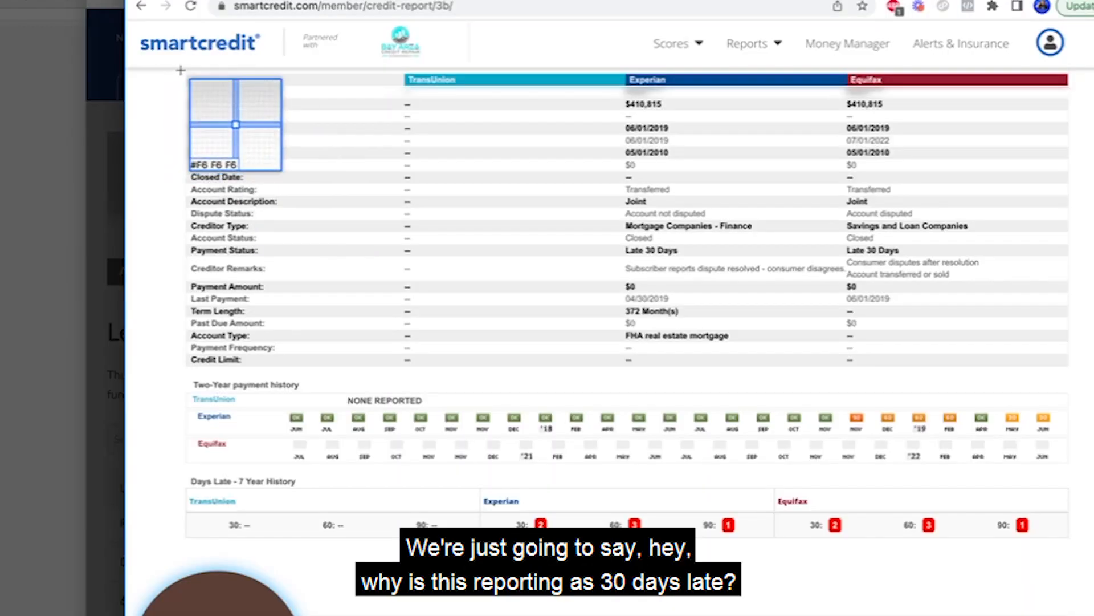
drag(182, 70, 1092, 554)
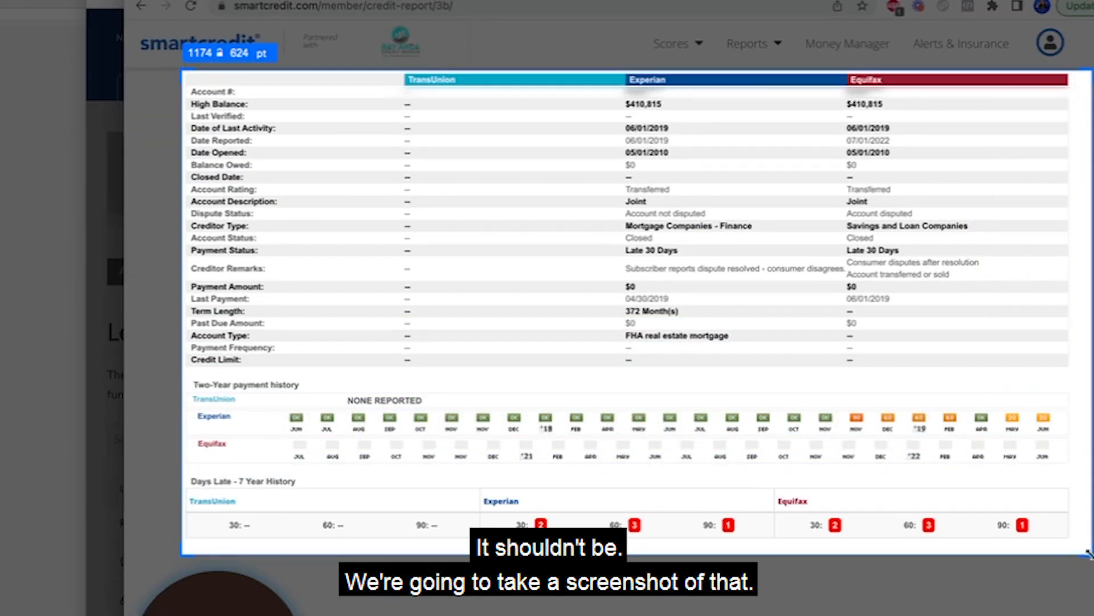
click(865, 592)
click(29, 344)
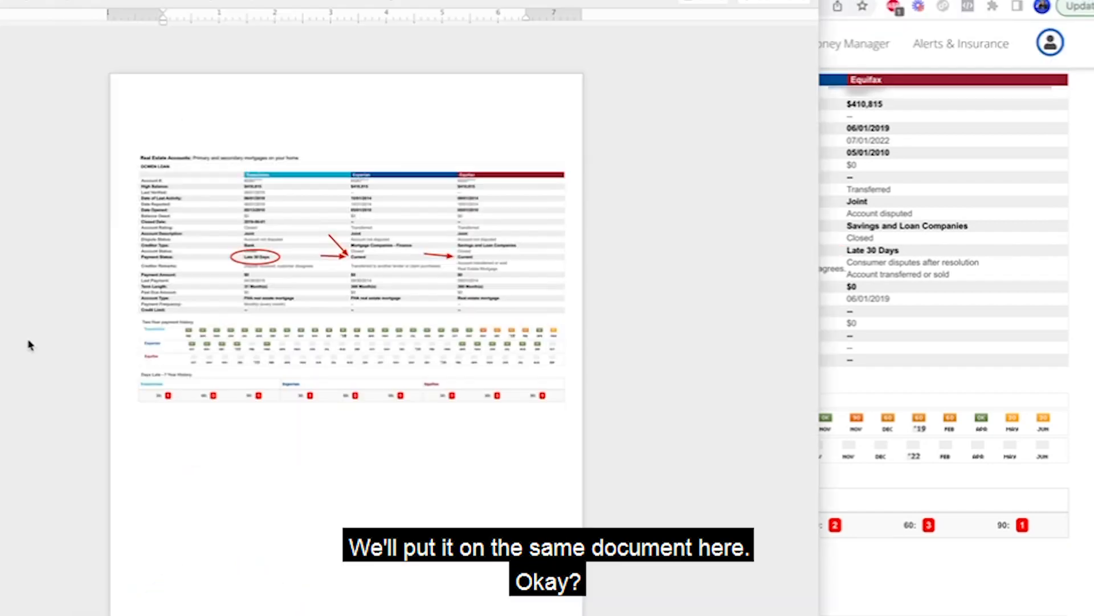
key(ctrl+v)
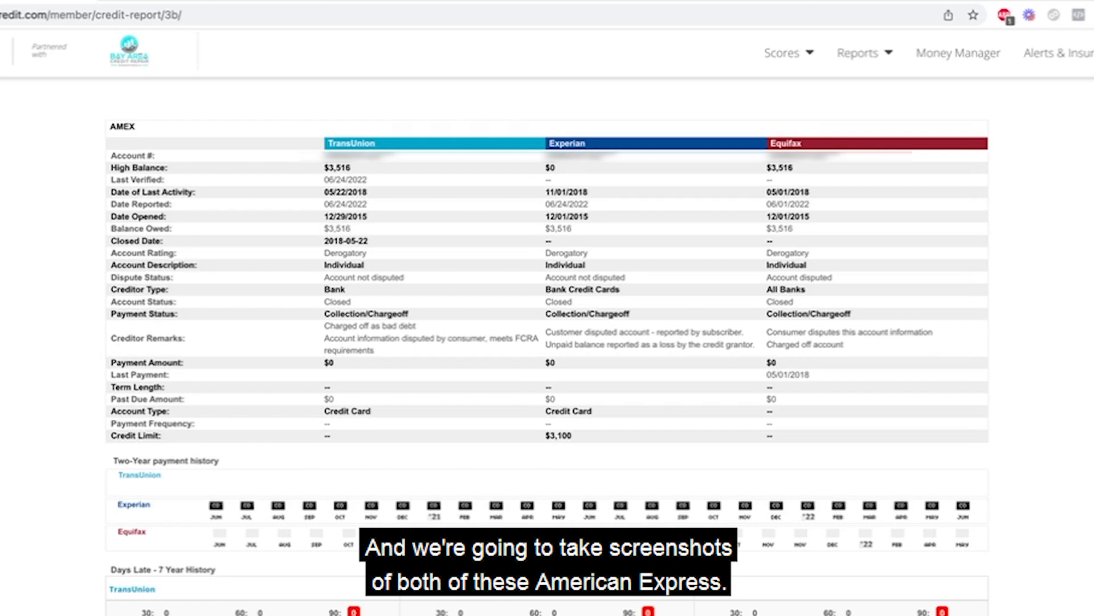
Capture the AMEX account with the $3,516 balance from the credit report and place the cursor after the upper picture in the Word document.
key(super+shift+4)
drag(73, 100, 1058, 615)
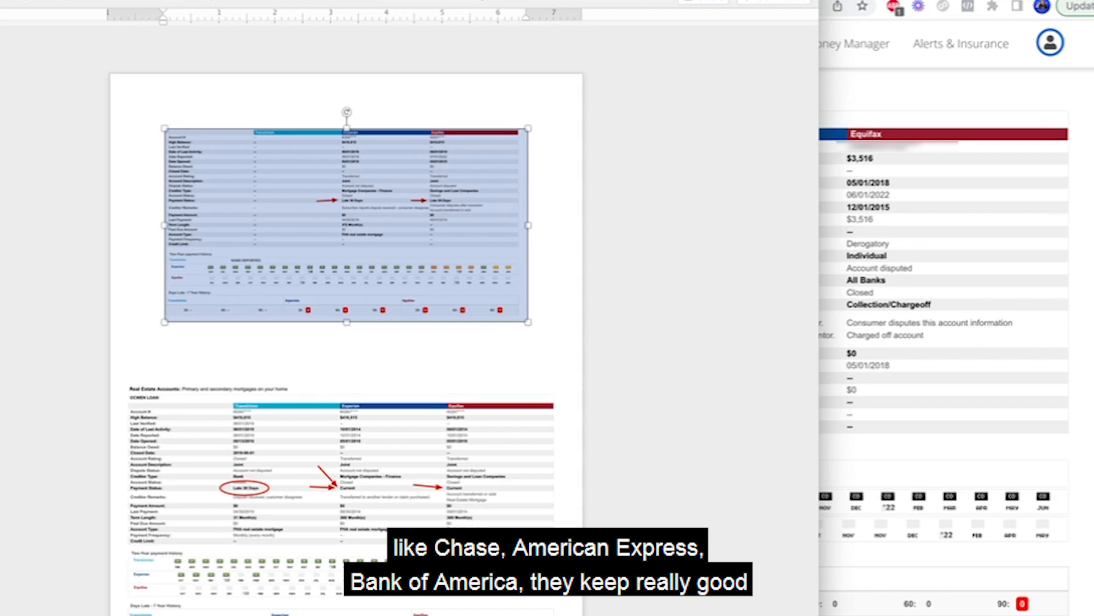
click(528, 317)
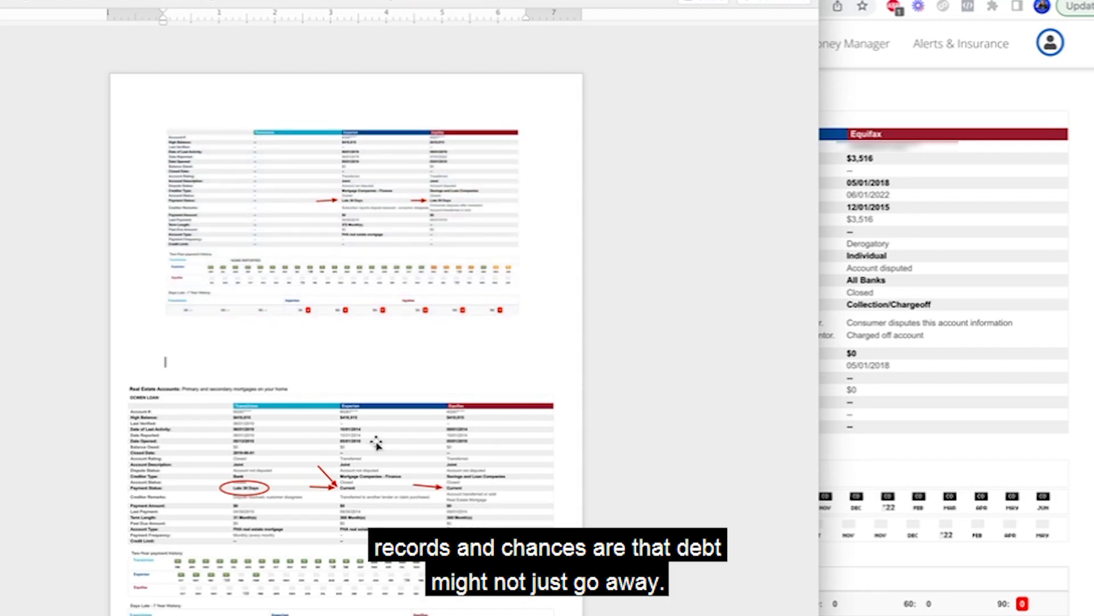
click(356, 488)
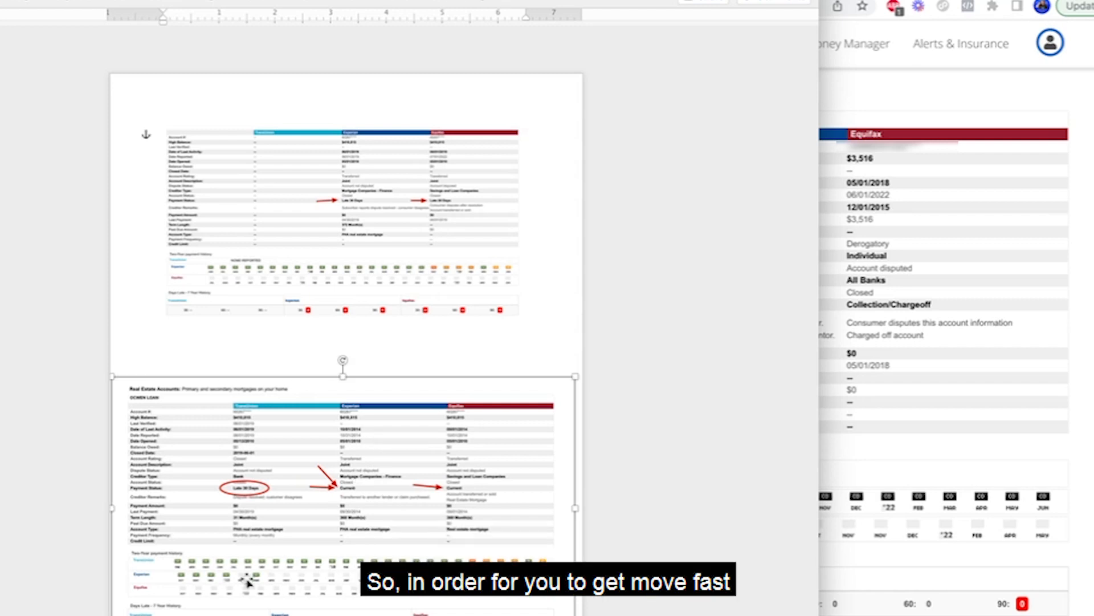
click(165, 361)
double_click(558, 614)
key(Return)
key(Return)
key(Return)
key(Return)
key(Return)
key(Return)
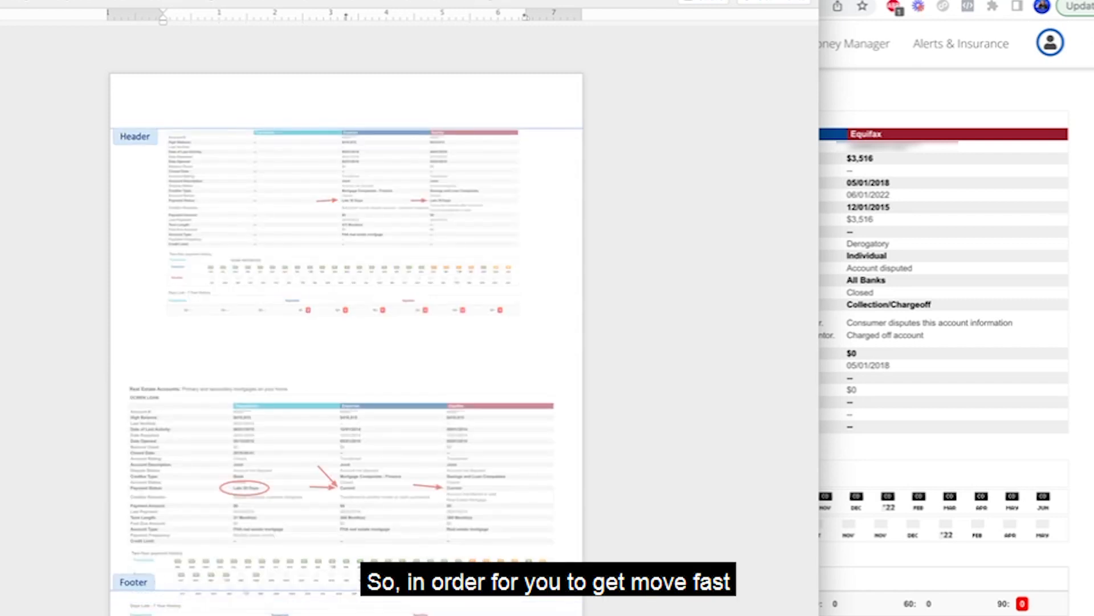
key(BackSpace)
key(BackSpace)
key(BackSpace)
key(BackSpace)
key(BackSpace)
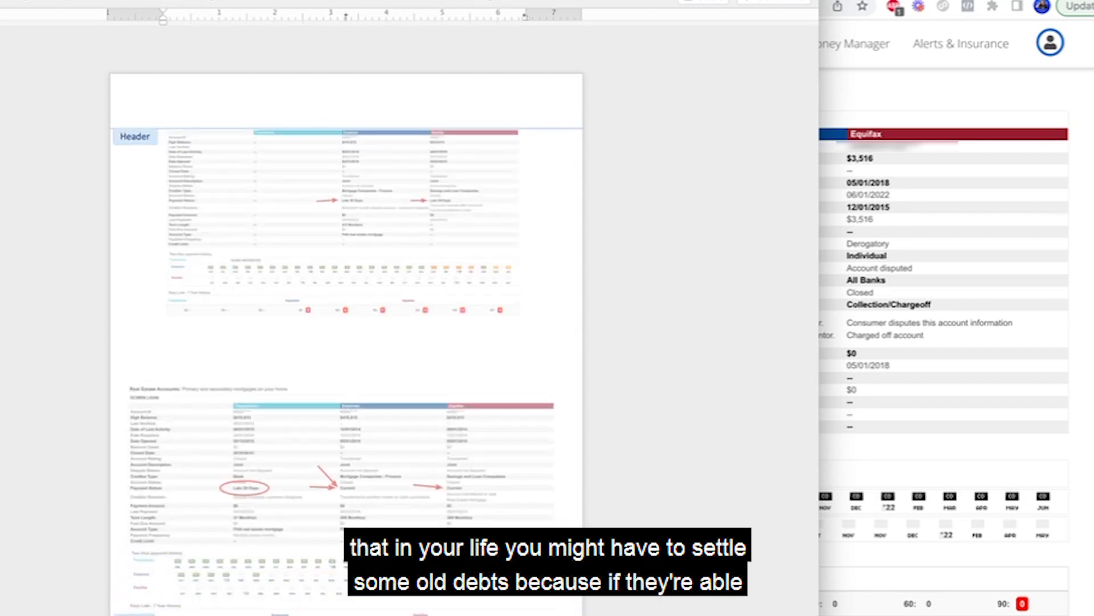
Move the circled mortgage picture up the page and insert five blank lines after the picture above it.
drag(228, 478, 233, 451)
click(559, 316)
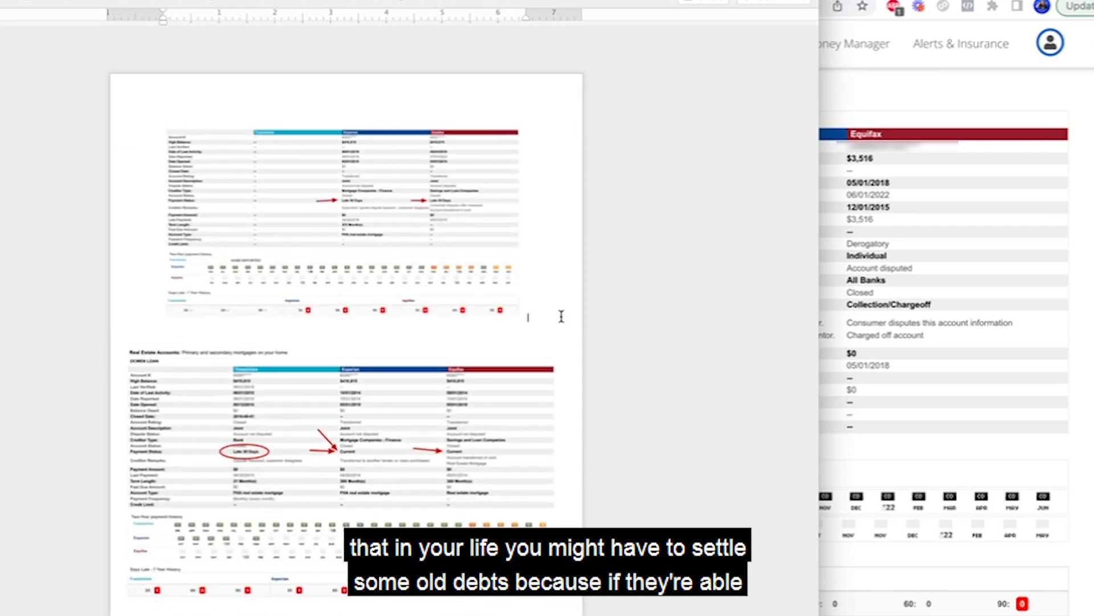
key(Return)
key(Return)
key(Return)
key(Return)
key(Return)
key(Return)
key(Return)
key(Return)
key(Return)
key(Return)
key(Return)
key(Return)
key(Return)
key(Return)
key(Return)
key(Return)
key(Return)
key(Return)
key(Return)
key(Return)
key(Return)
key(Return)
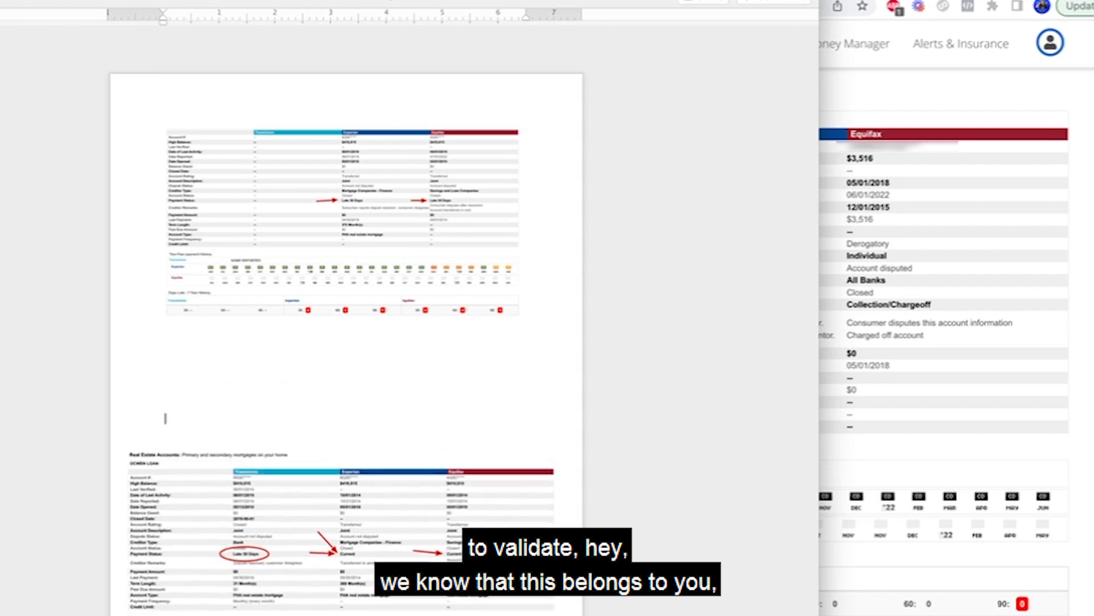
Reposition the circled mortgage picture on the first page and paste the AMEX capture onto the second page.
scroll(529, 330, down, 1)
drag(334, 589, 326, 121)
click(313, 433)
key(ctrl+v)
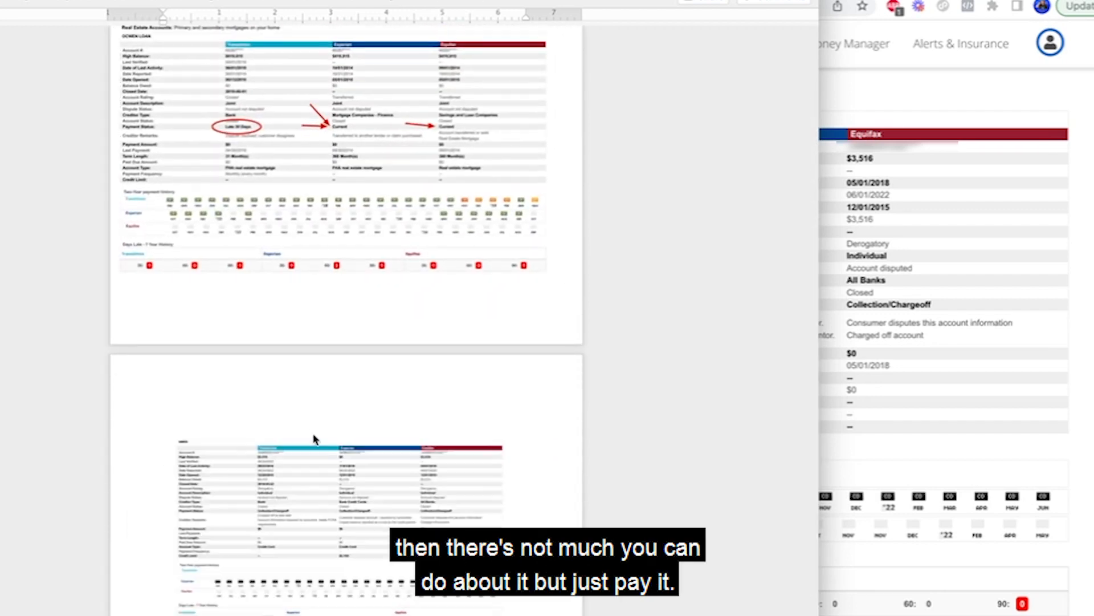
Enlarge the AMEX picture, set its text wrapping to Top and Bottom, and move it to fit within the second page.
click(288, 479)
drag(163, 430, 134, 391)
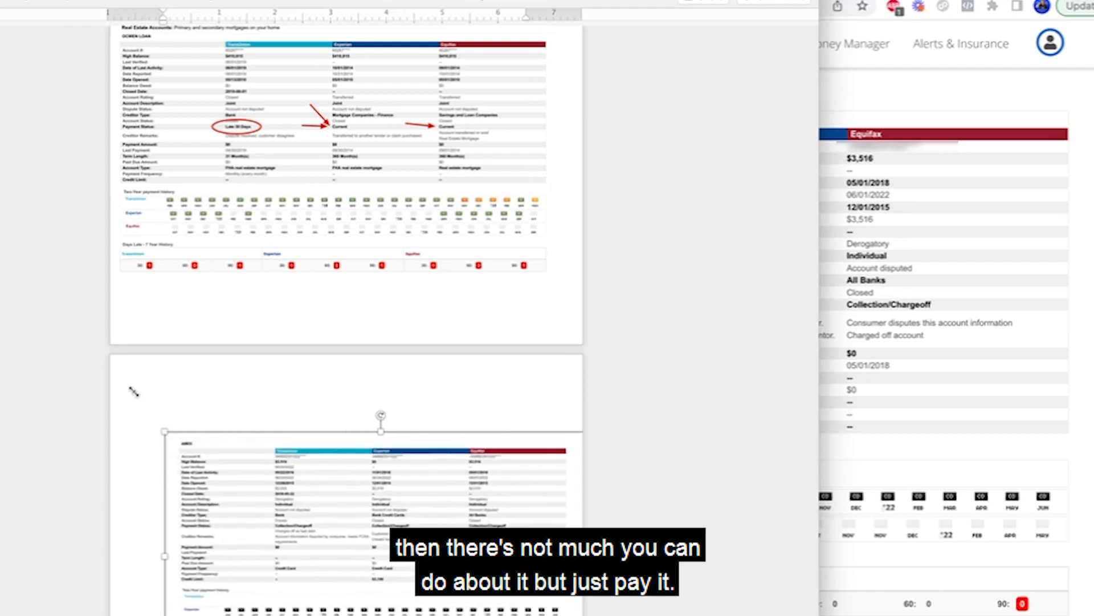
right_click(272, 520)
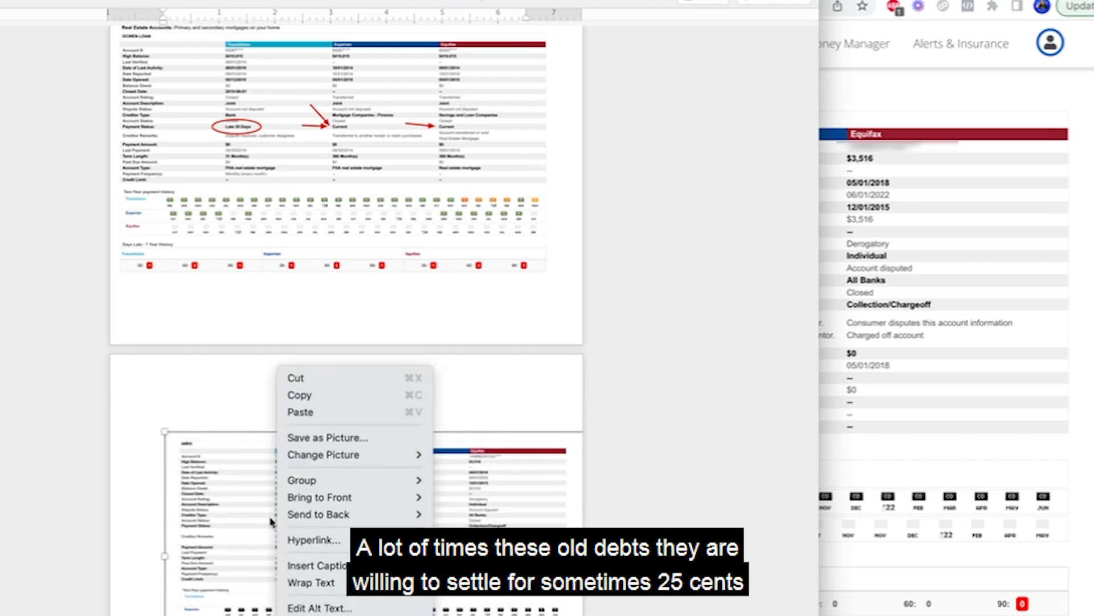
mouse_move(311, 582)
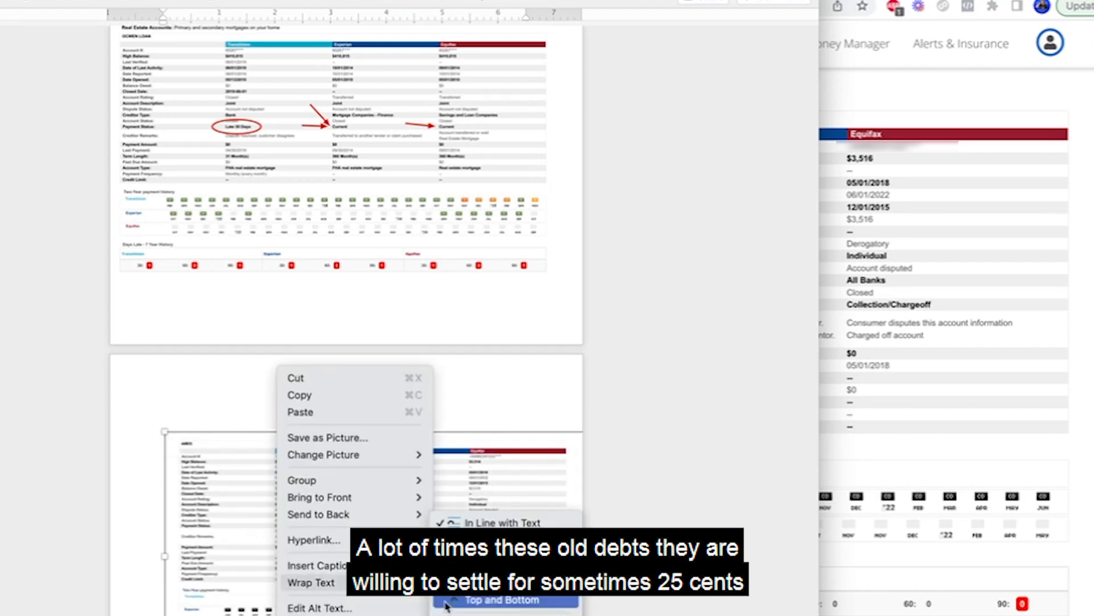
click(447, 603)
drag(321, 560, 319, 559)
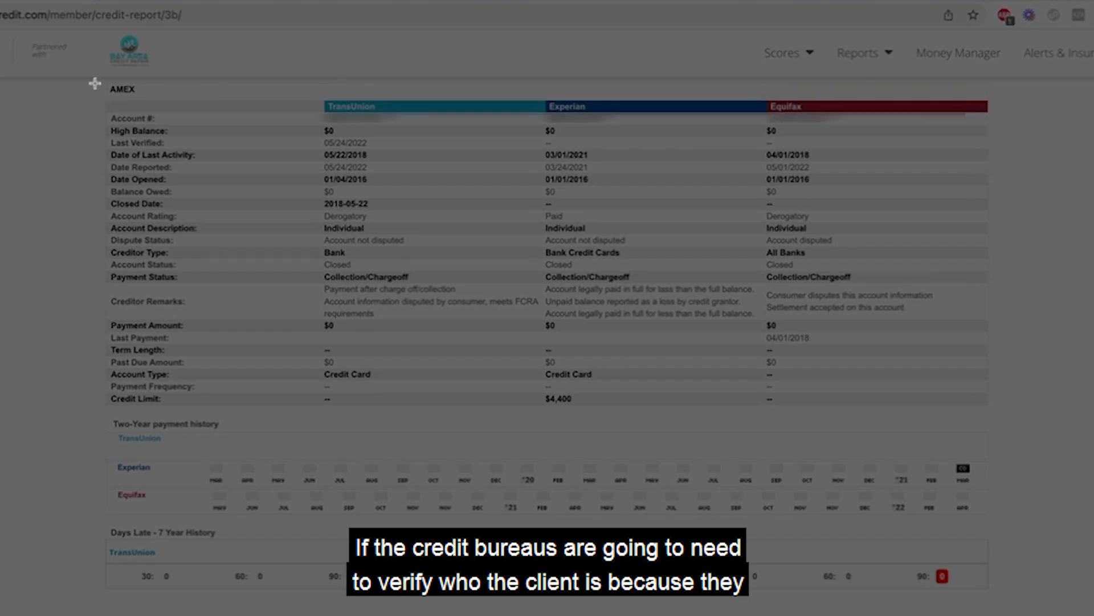
Capture the AMEX account with the $0 balance from the credit report and paste it below the first AMEX picture in the Word document.
drag(97, 83, 1004, 606)
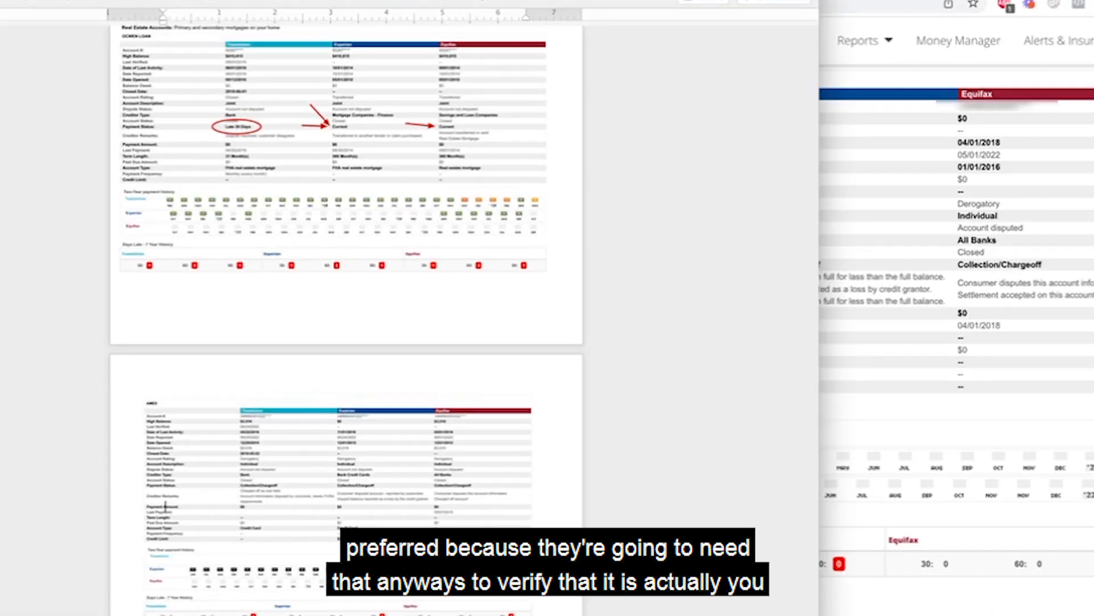
scroll(166, 506, down, 4)
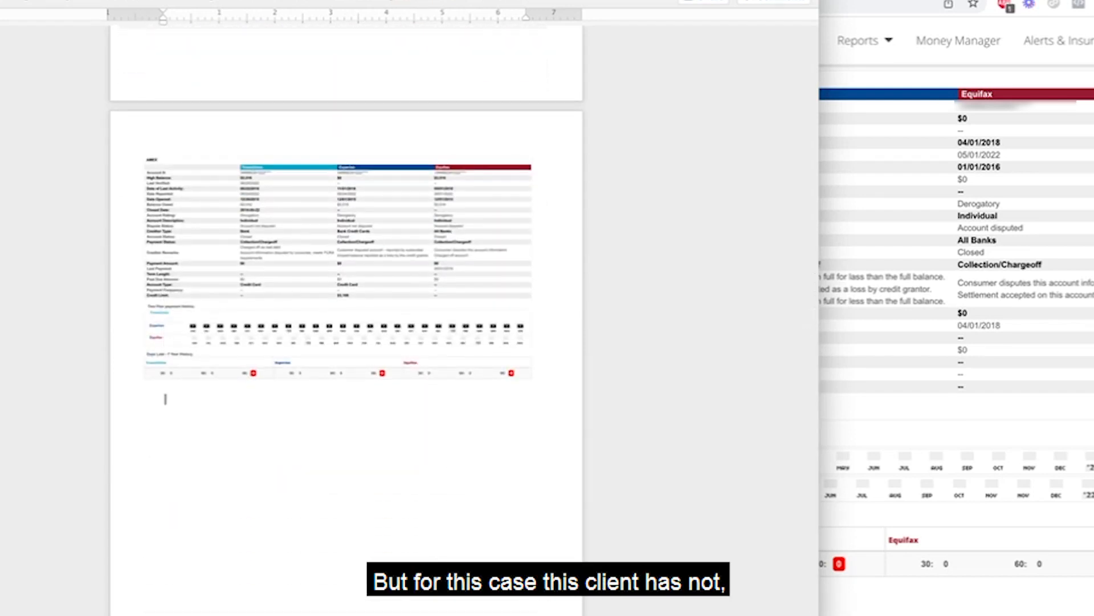
key(ctrl+v)
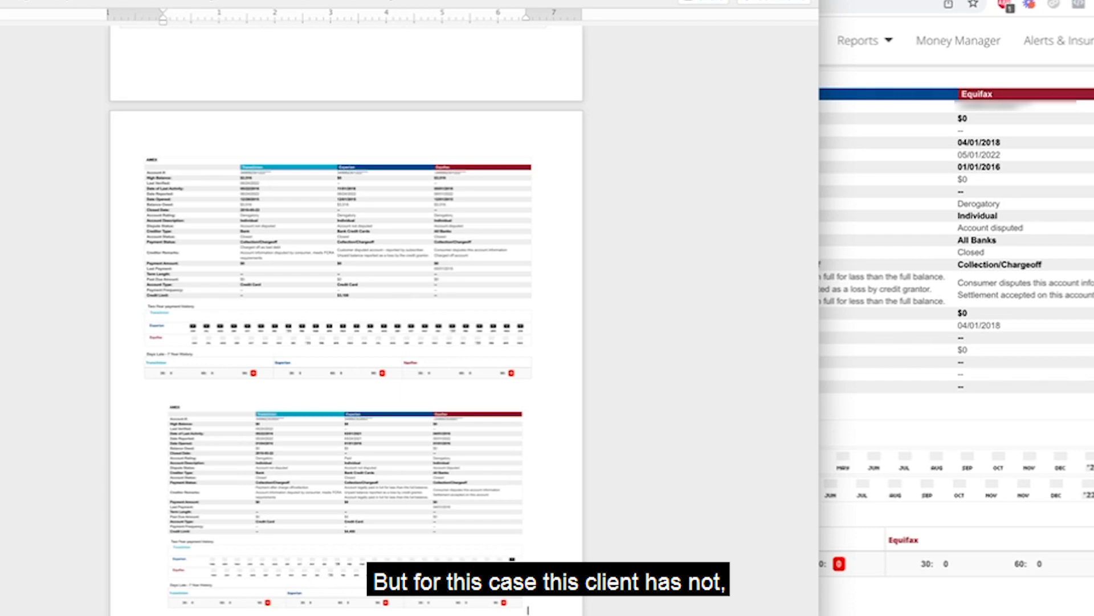
Set the lower AMEX picture's text wrapping to Top and Bottom and enlarge it toward the page's left margin.
click(207, 579)
right_click(207, 582)
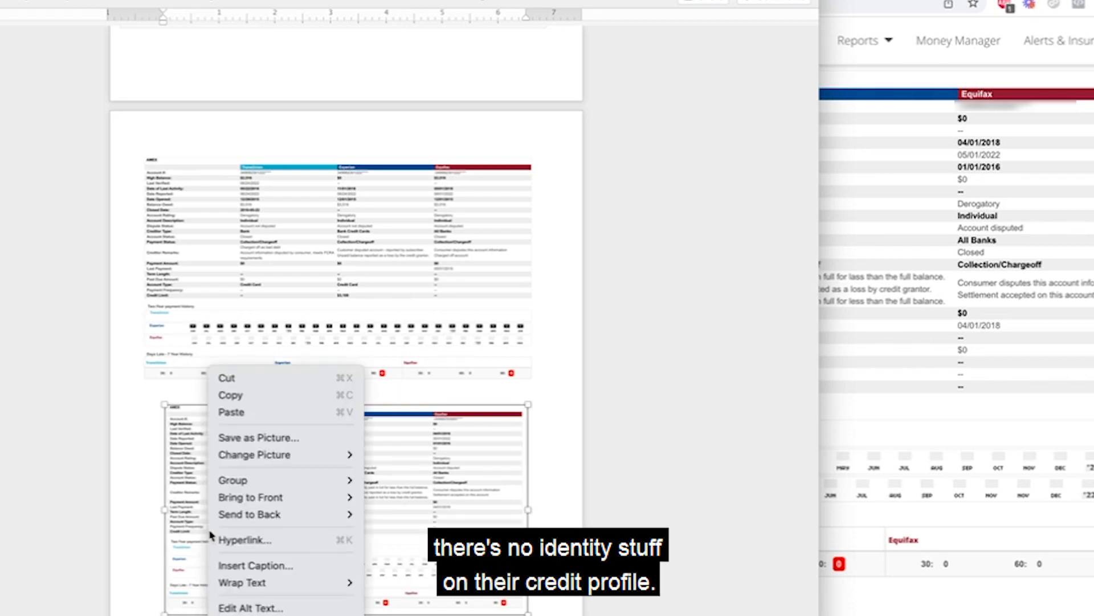
mouse_move(256, 581)
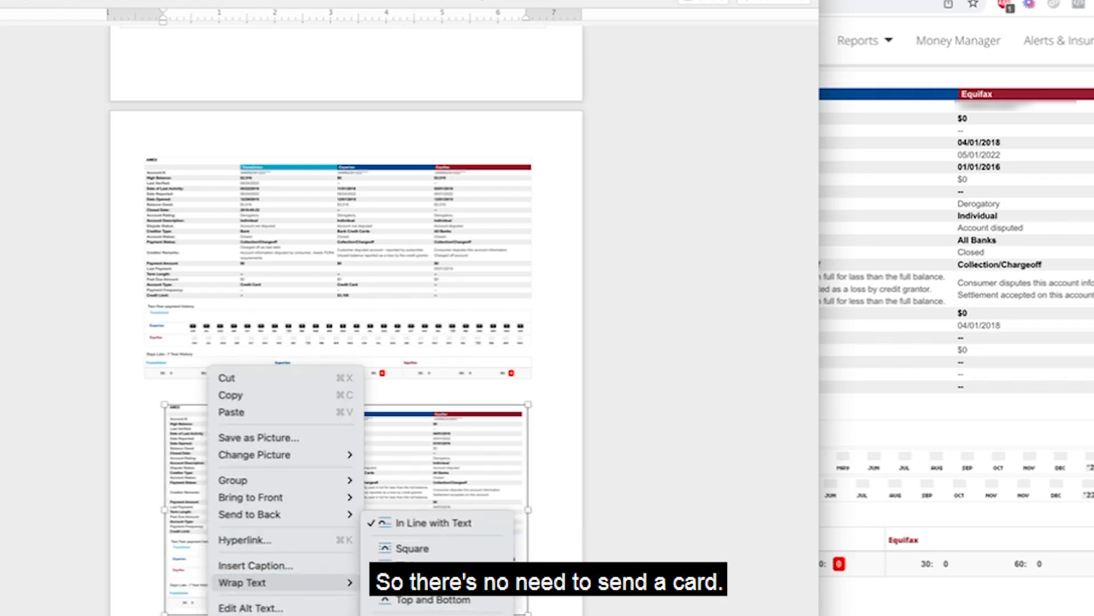
click(433, 615)
drag(164, 615, 126, 615)
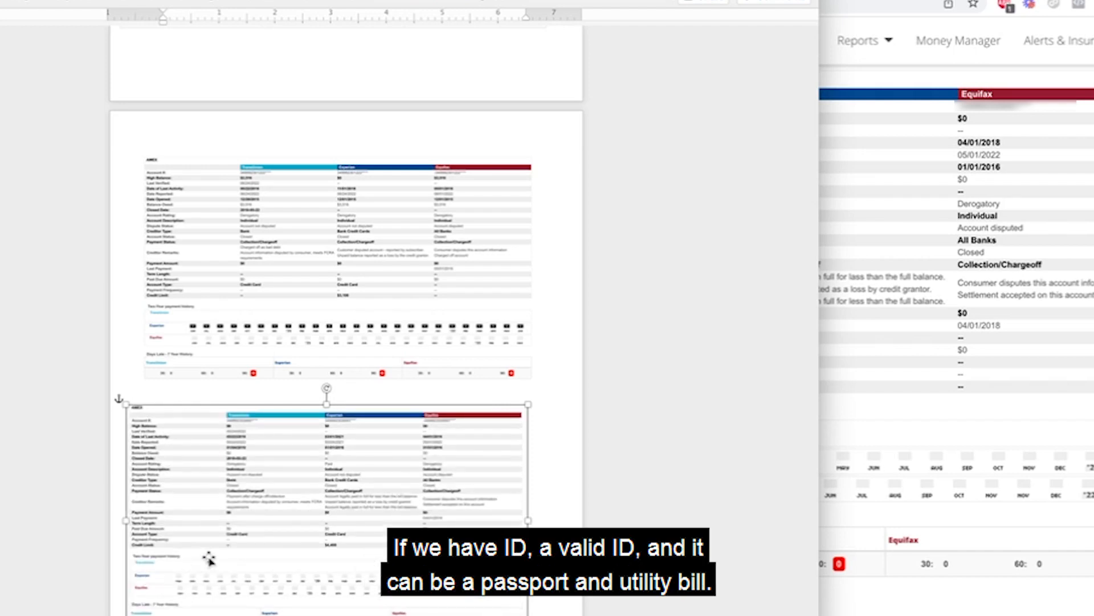
Move the lower AMEX picture further down the page, enlarge it, and line it up under the upper AMEX picture.
drag(208, 561, 225, 586)
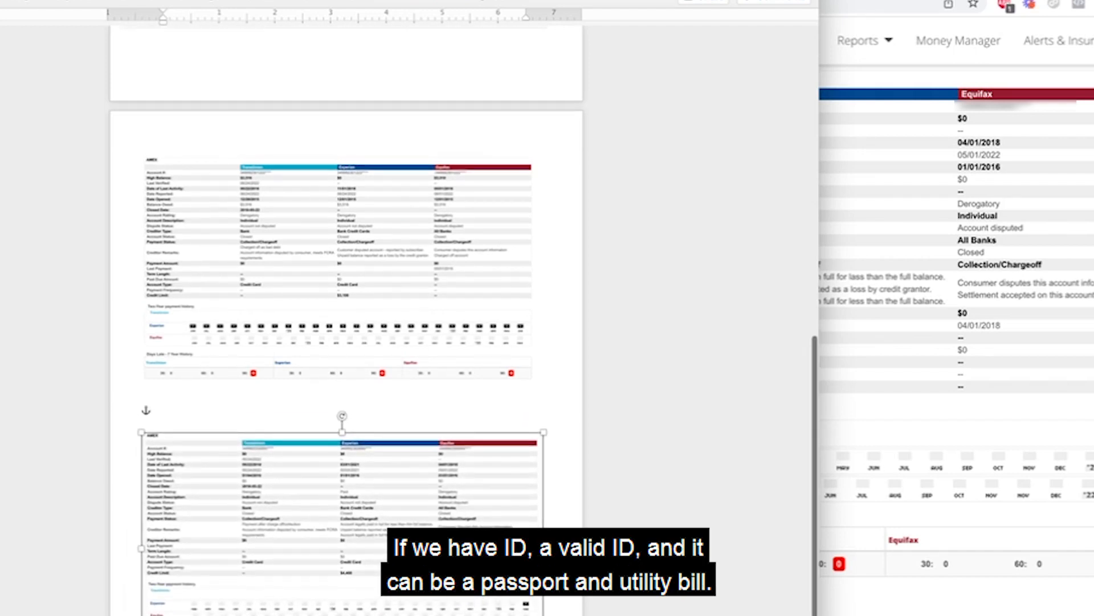
drag(543, 615, 577, 615)
drag(440, 602, 425, 602)
scroll(365, 399, up, 3)
click(352, 368)
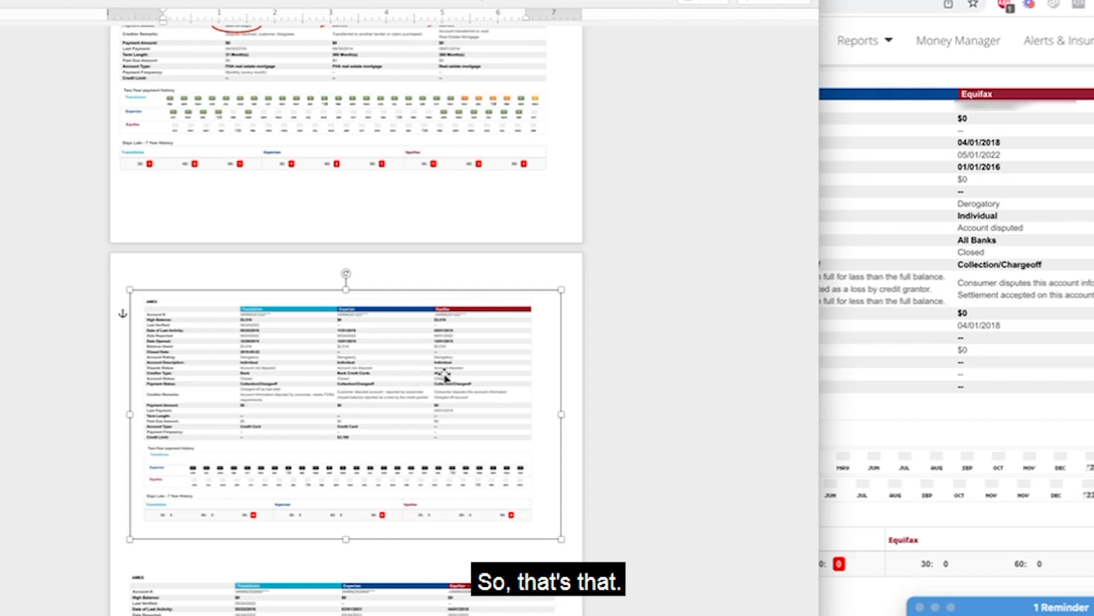
click(618, 394)
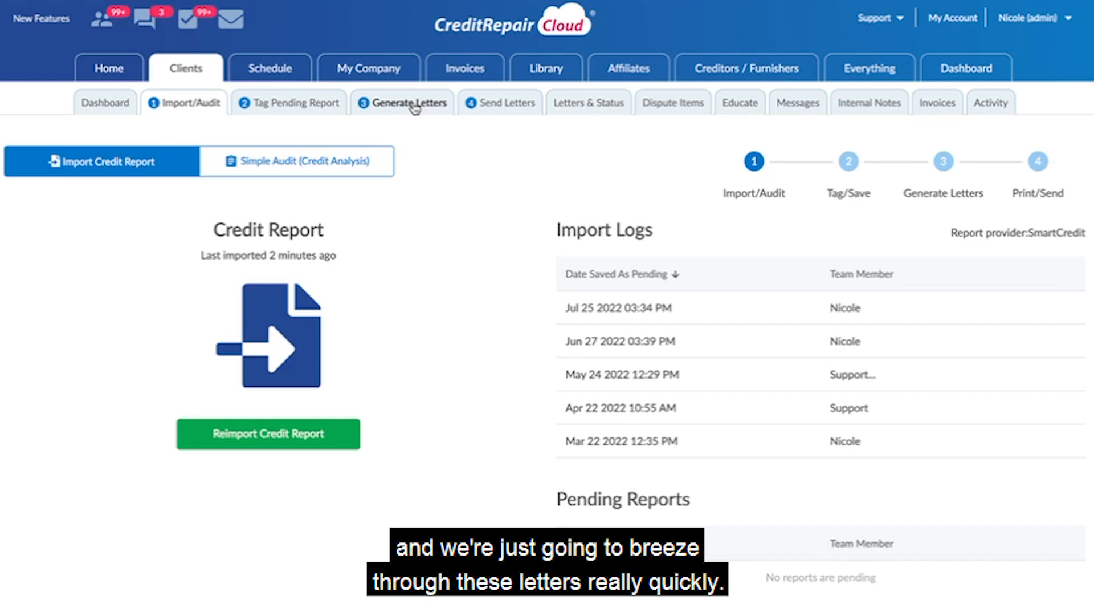
Start a Round 2 or Higher letter to the credit bureaus in Credit Repair Cloud and add the two saved AMEX items.
click(409, 103)
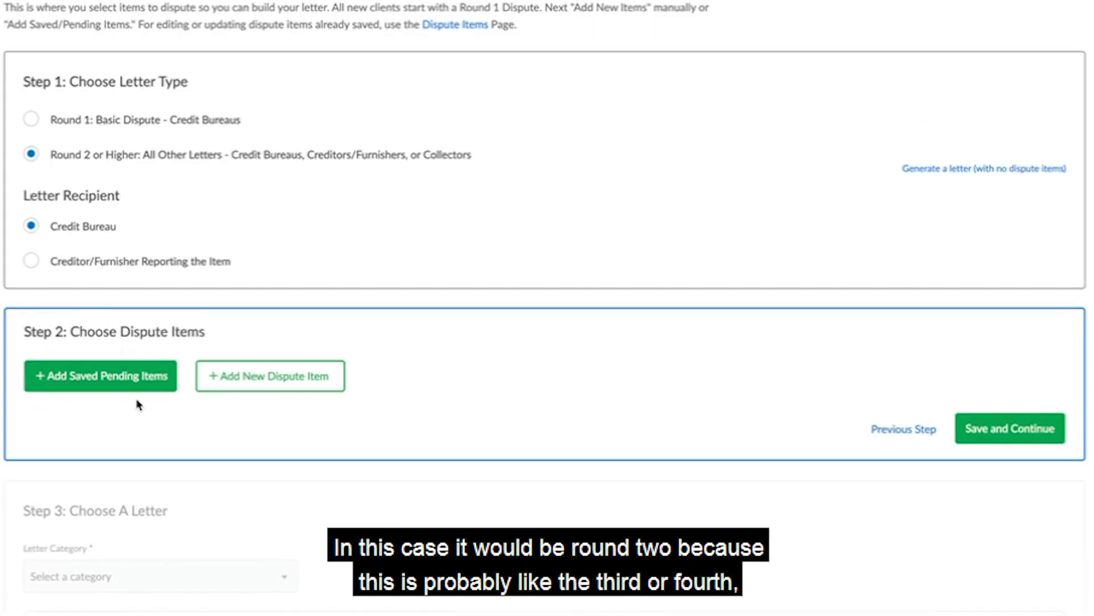
click(76, 377)
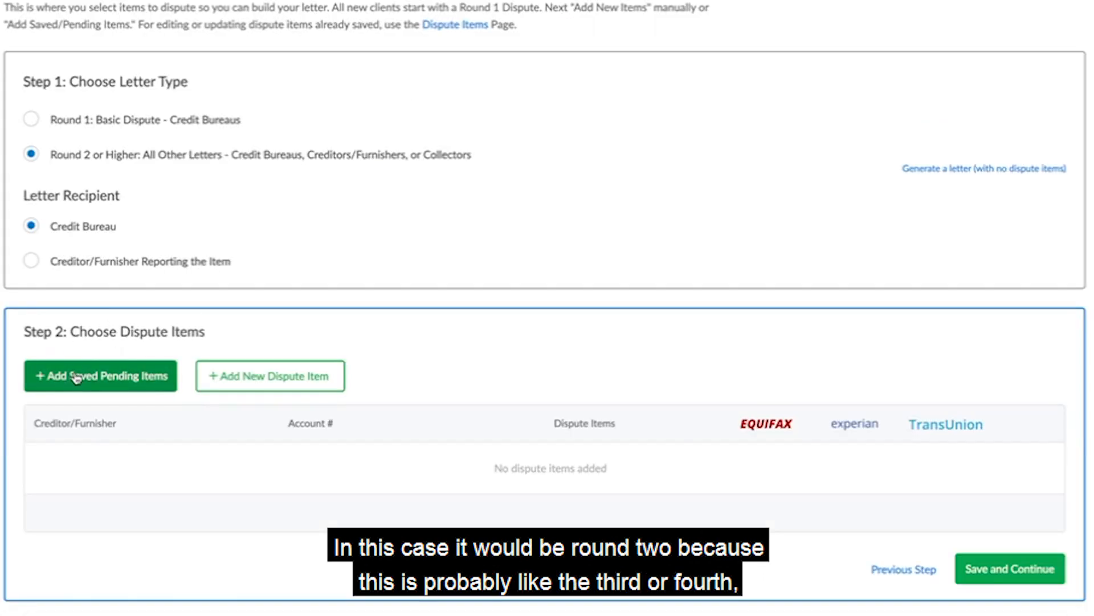
click(118, 381)
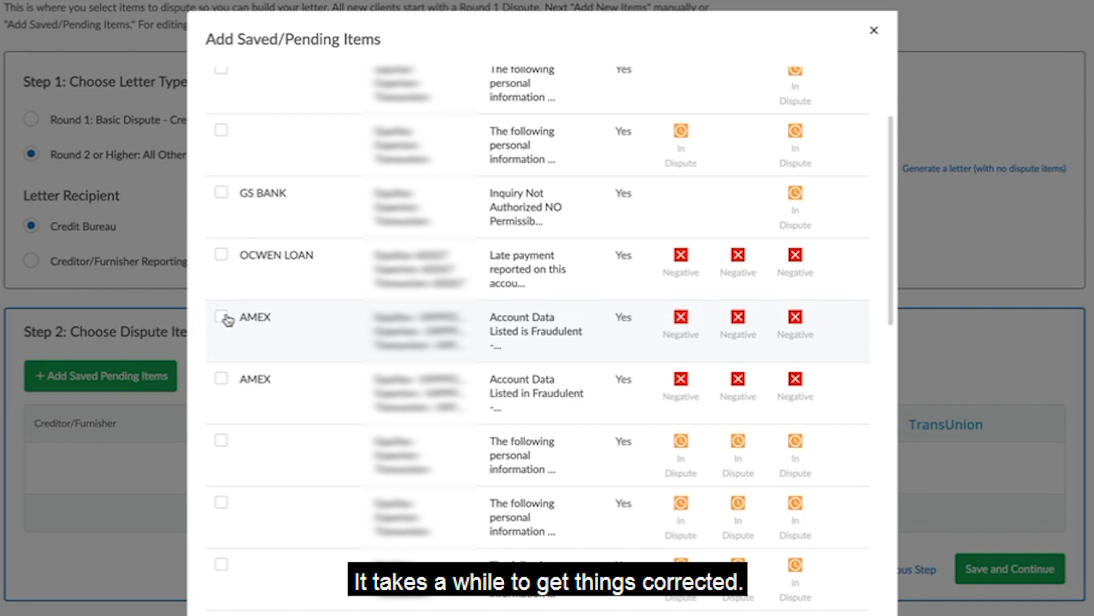
click(223, 318)
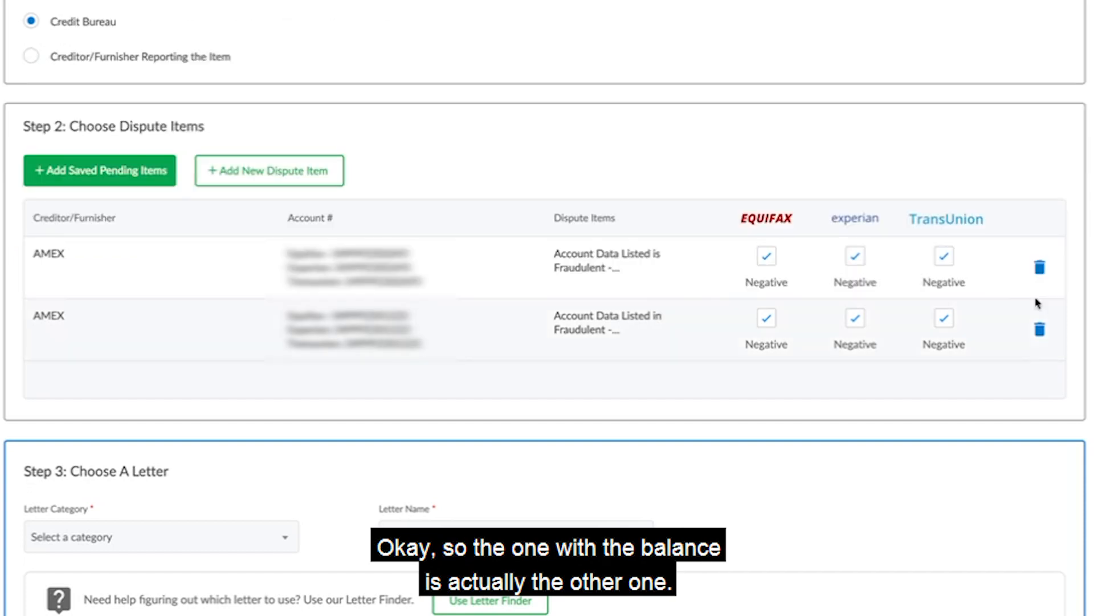
Remove the first AMEX item from the dispute items and check the credit report for which AMEX account has the balance.
click(1039, 267)
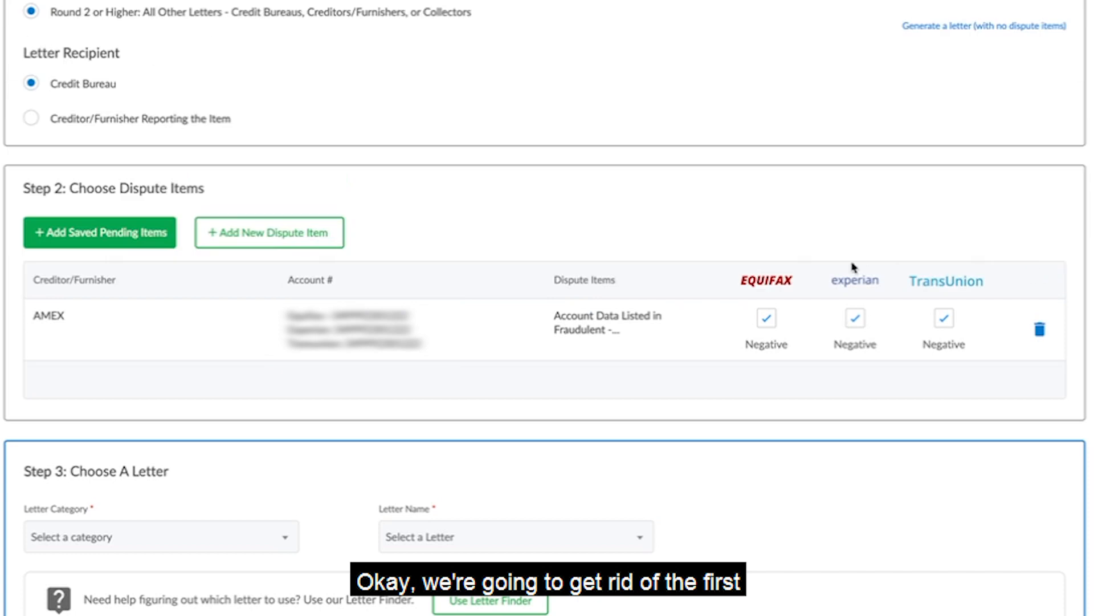
key(ctrl+Tab)
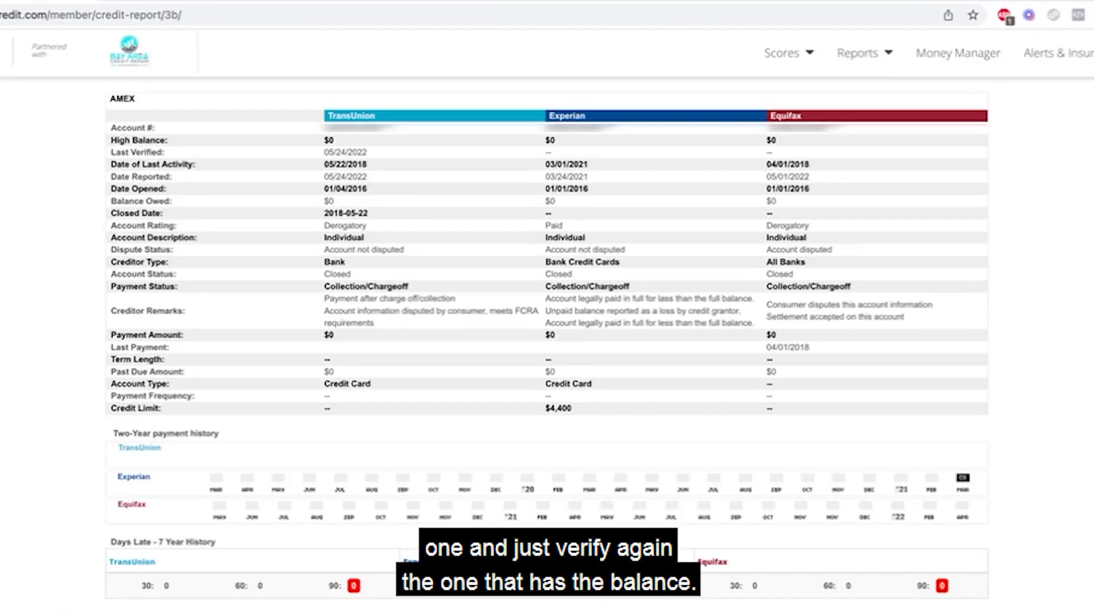
key(ctrl+Tab)
click(1039, 267)
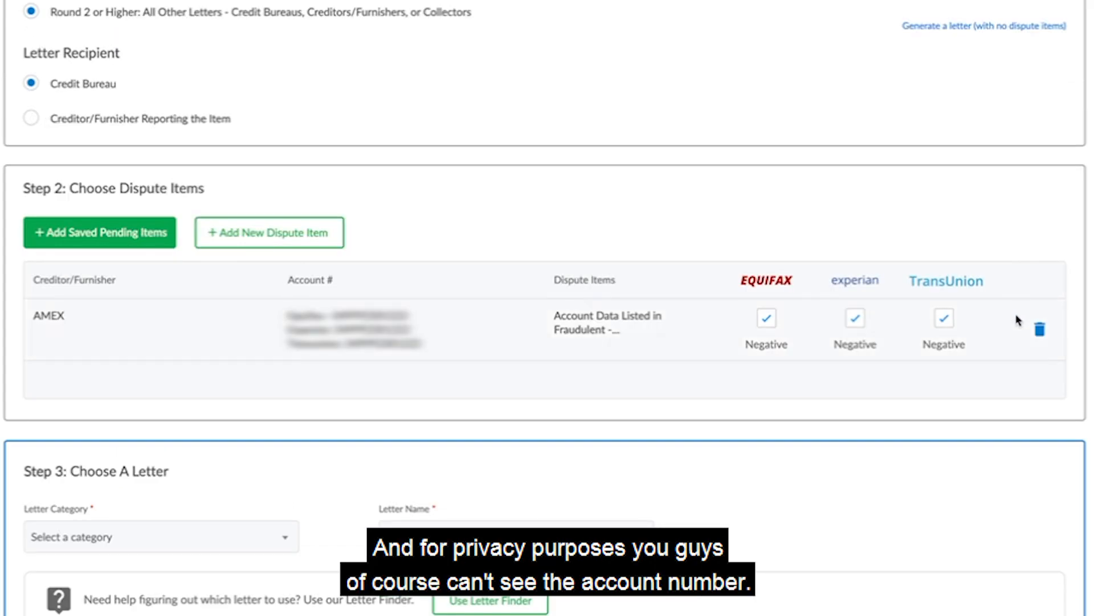
Choose the Credit Bureau Letters category, select a follow-up letter disputing the bureaus' last investigation, and open it in the letter editor.
scroll(1019, 320, down, 1)
click(147, 544)
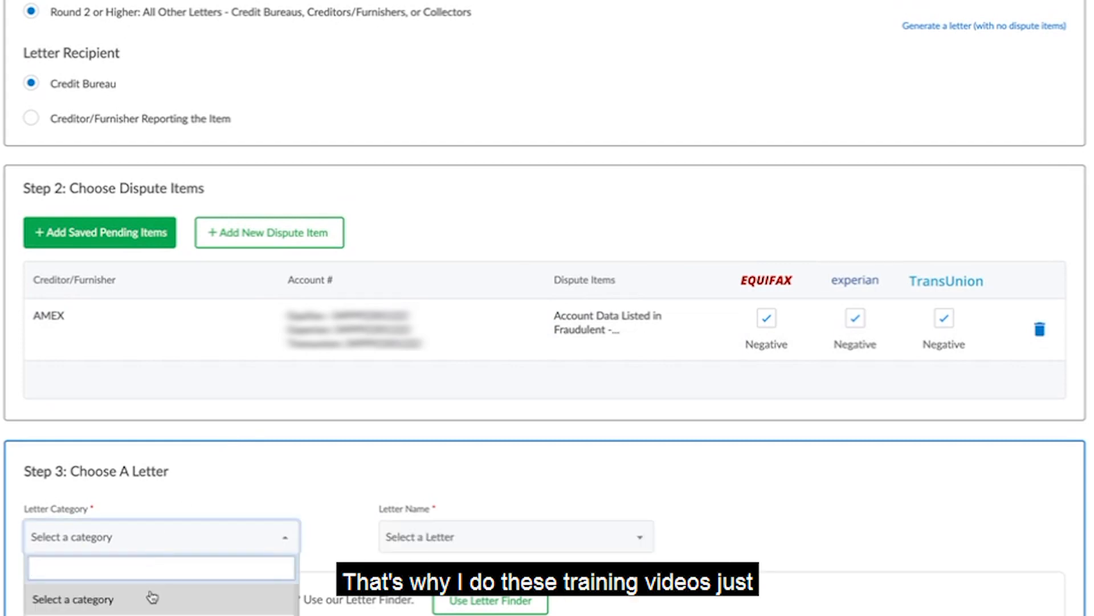
click(151, 615)
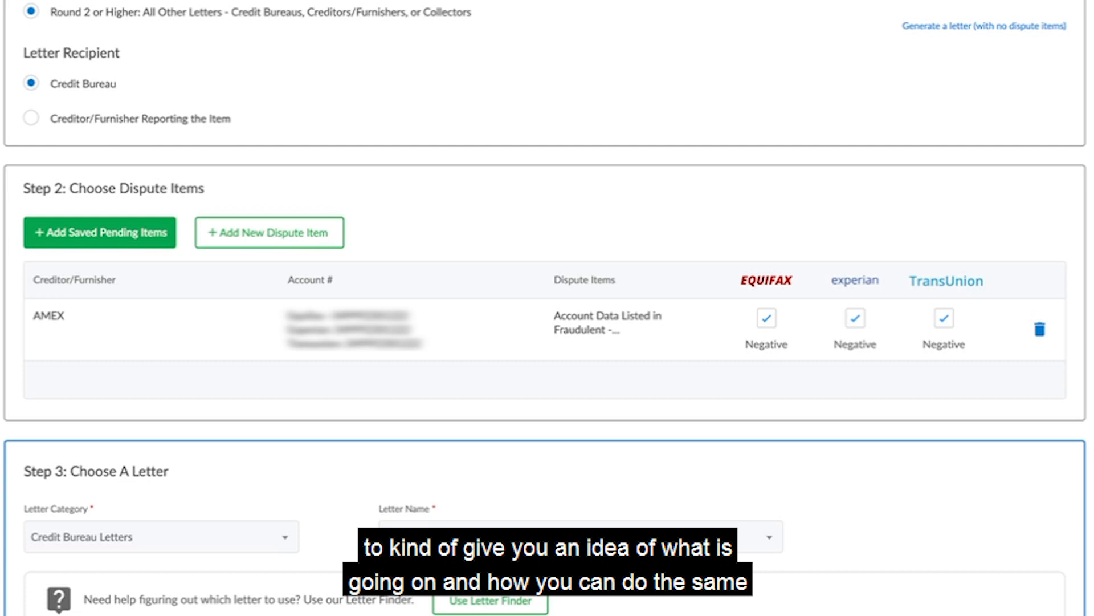
click(393, 536)
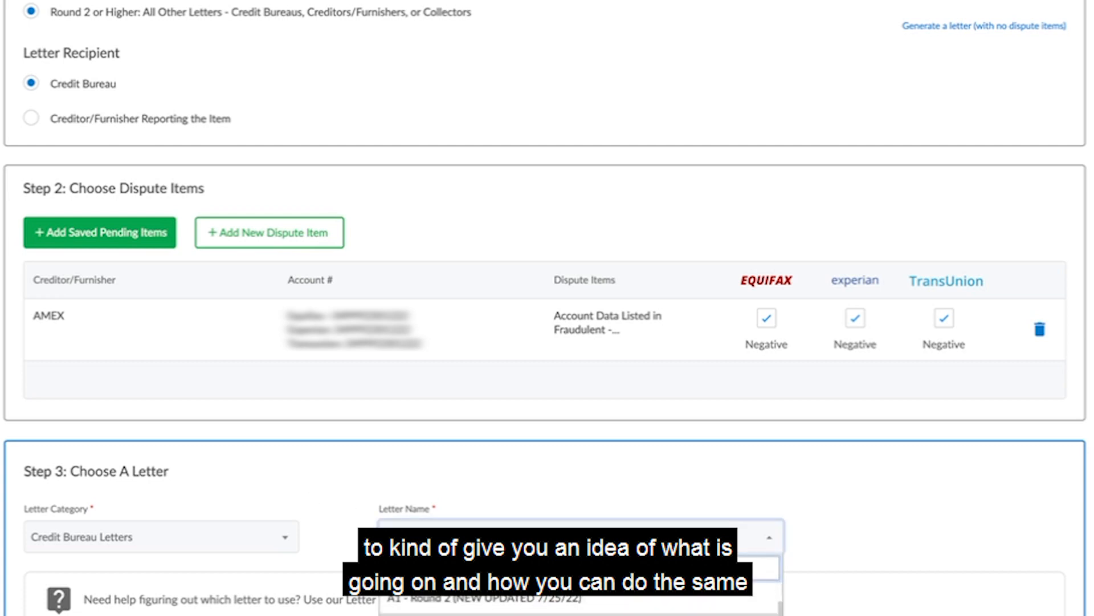
scroll(581, 604, down, 5)
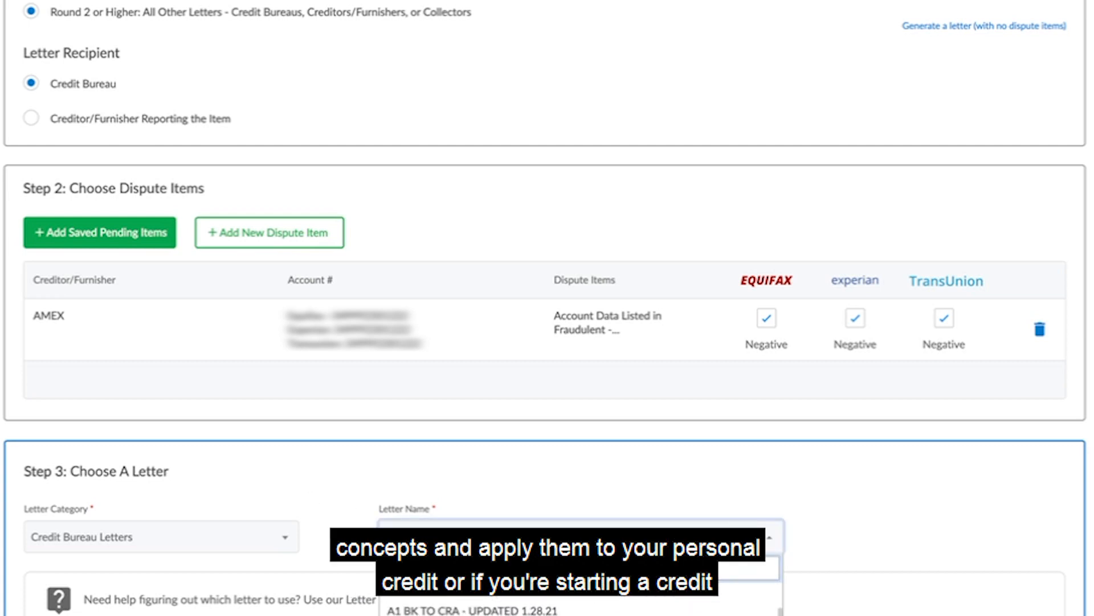
scroll(581, 605, up, 1)
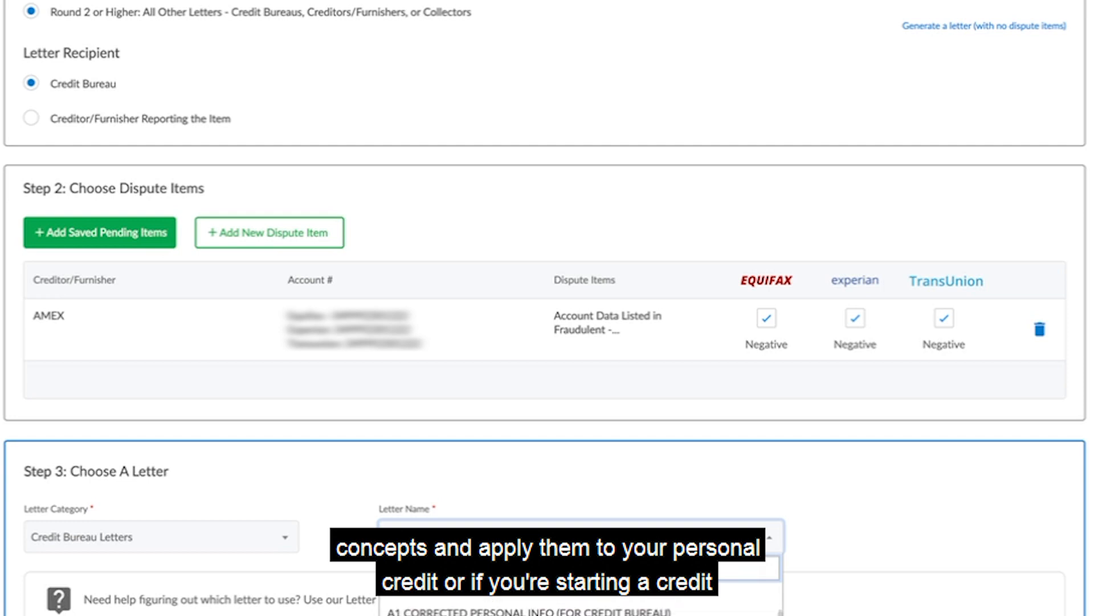
scroll(581, 605, down, 1)
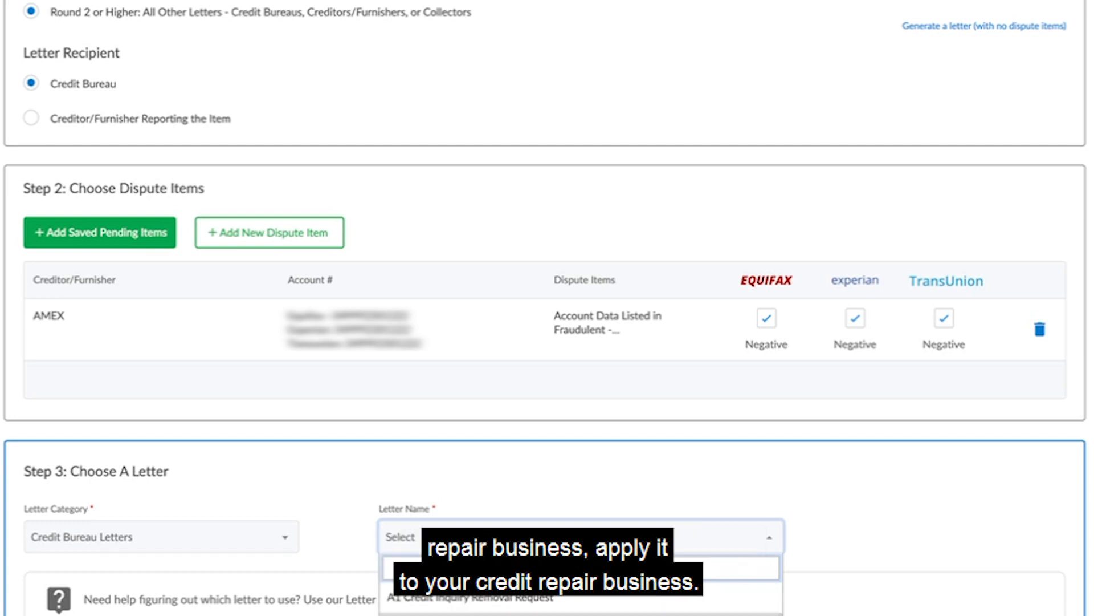
click(580, 614)
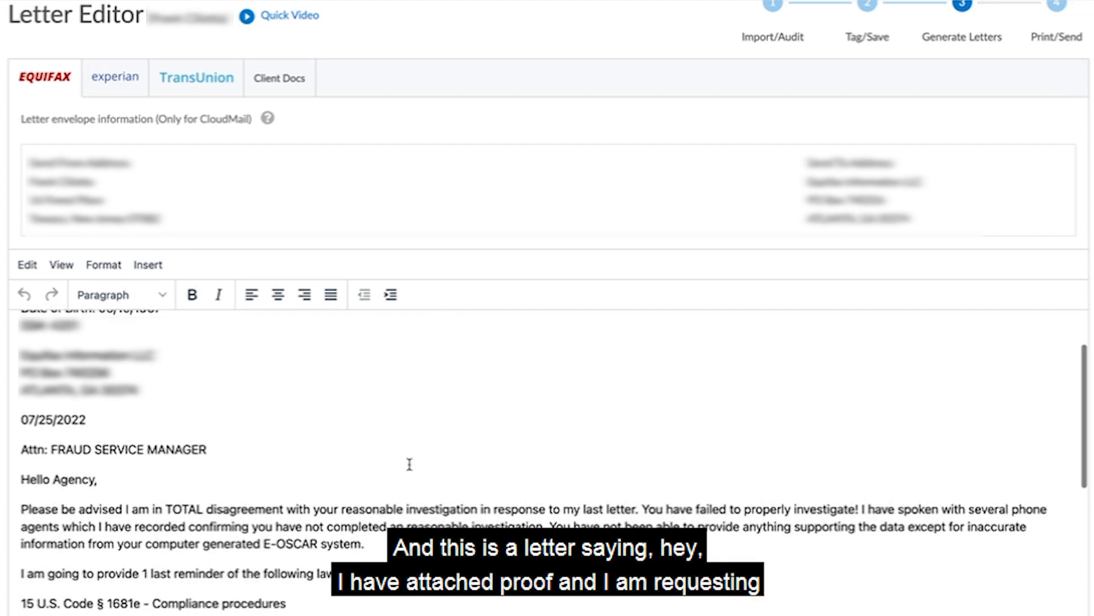
In the Equifax letter, remove the dispute item's list number and join its account and demand lines into one line.
scroll(409, 464, down, 3)
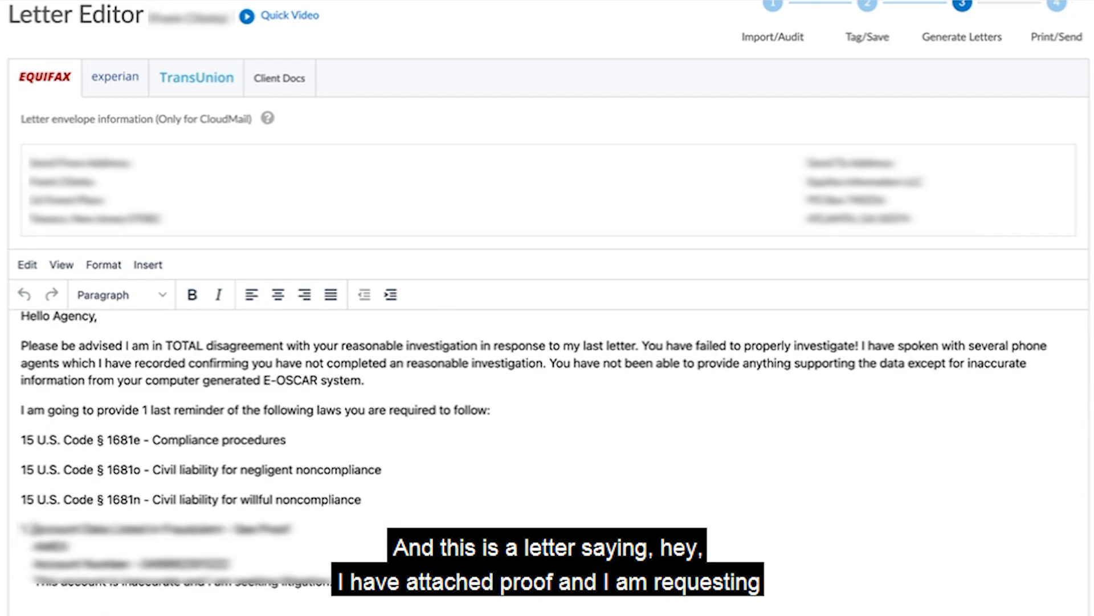
click(22, 569)
key(BackSpace)
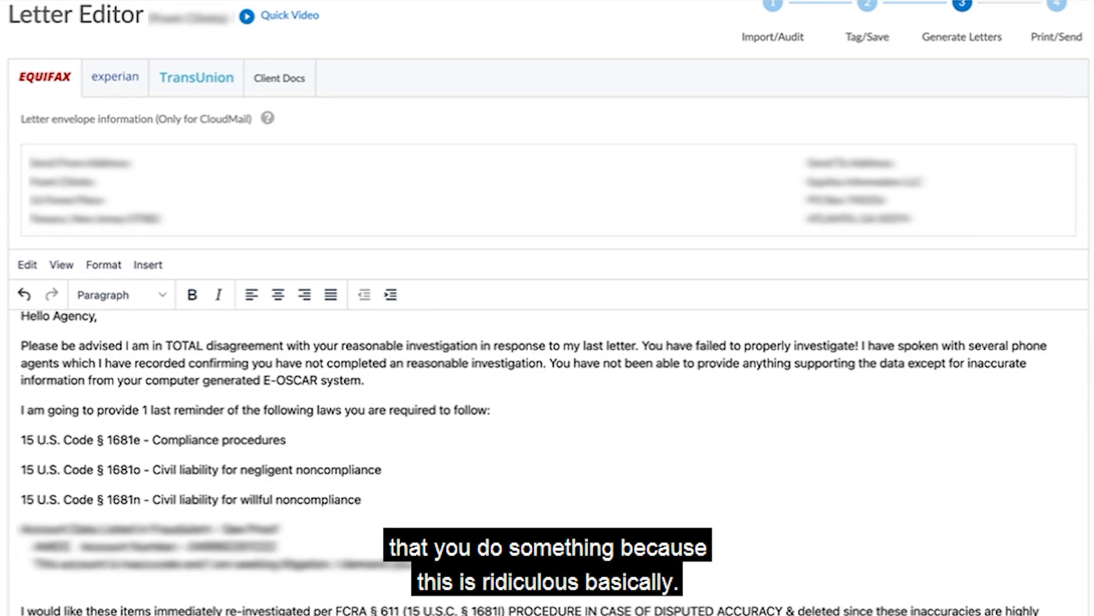
click(24, 564)
key(BackSpace)
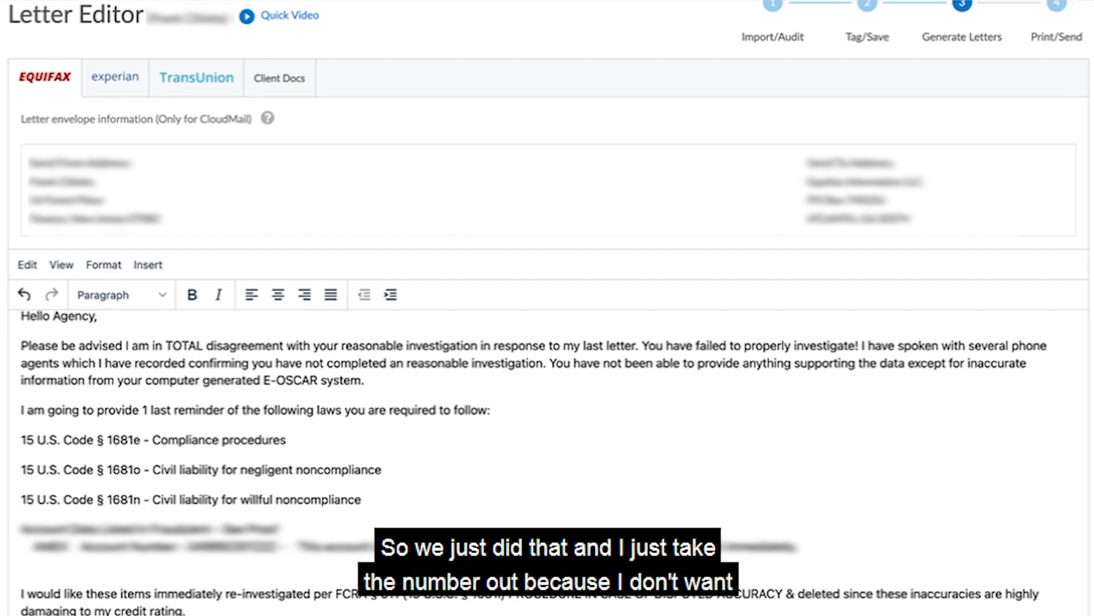
In the Experian letter, remove the dispute item's list number, join its account and demand lines, and delete the extra blank line below.
click(115, 77)
scroll(183, 378, down, 7)
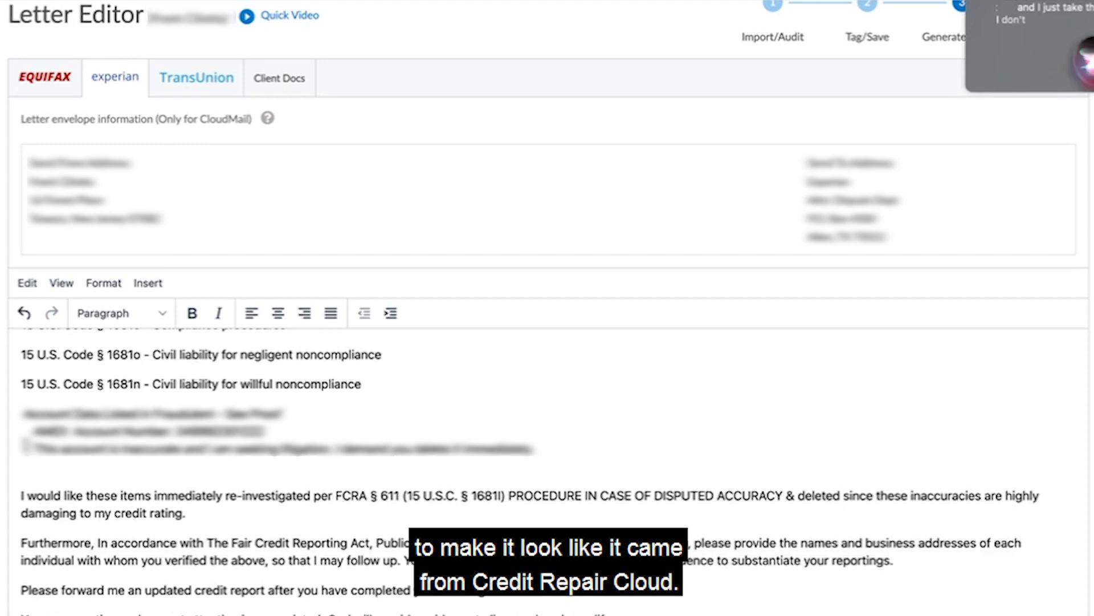
click(26, 446)
key(BackSpace)
click(27, 461)
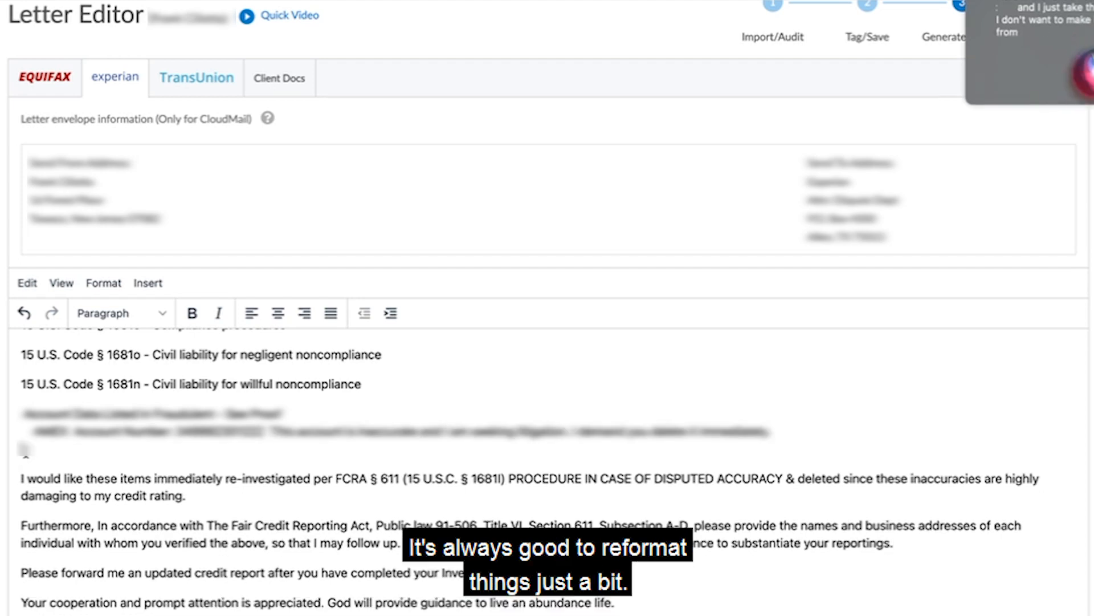
key(BackSpace)
Open the TransUnion letter, then set the letters' saving round to 3 and their name to RD3_PROVE IT.
click(206, 83)
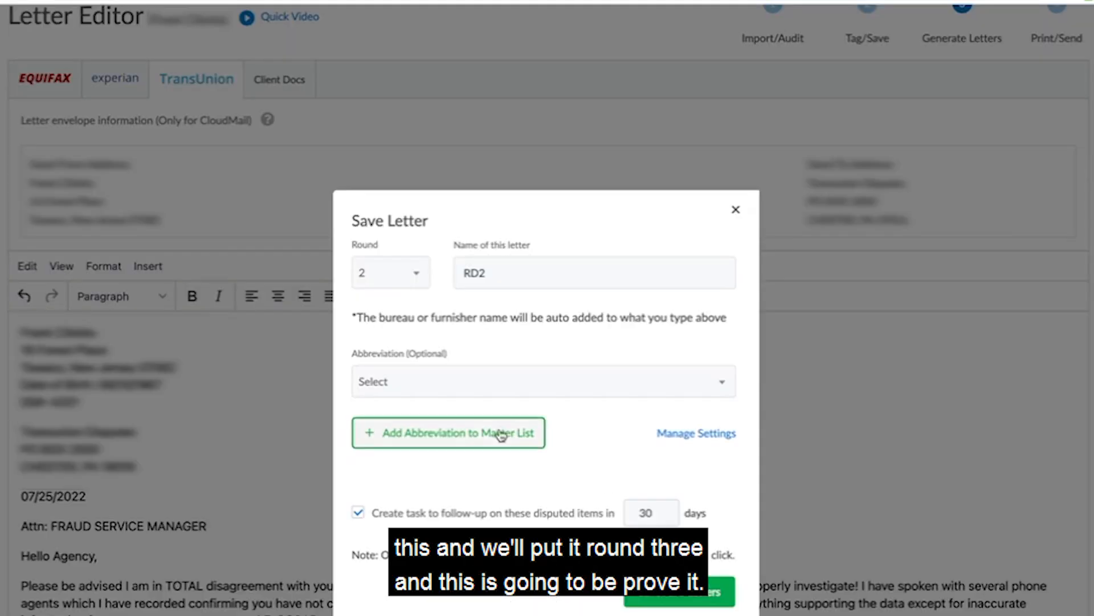
click(390, 273)
click(378, 391)
click(525, 275)
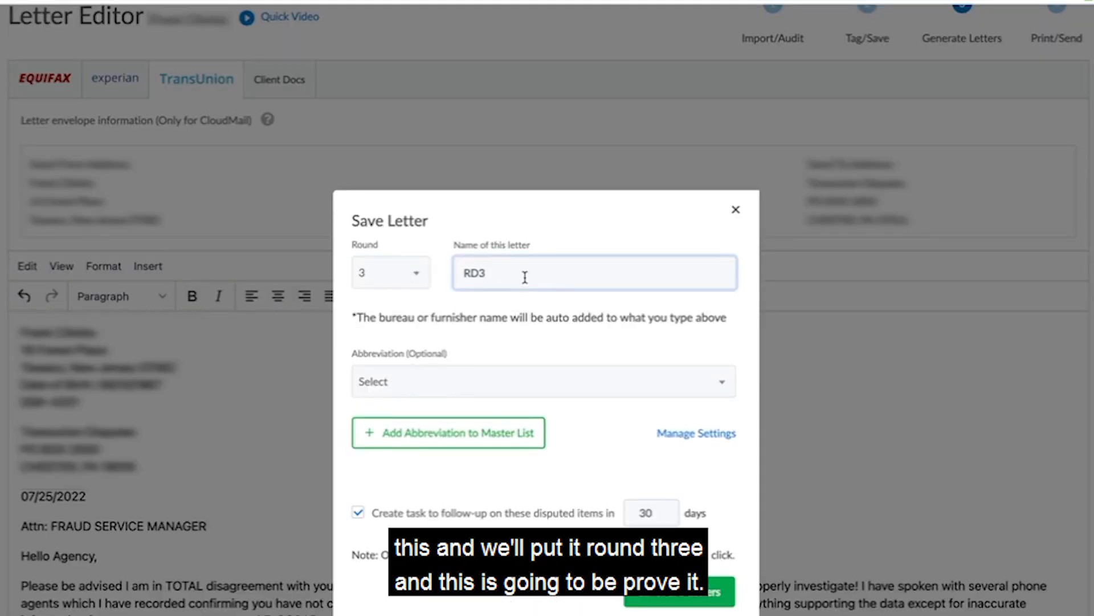
text(_PROVE IT)
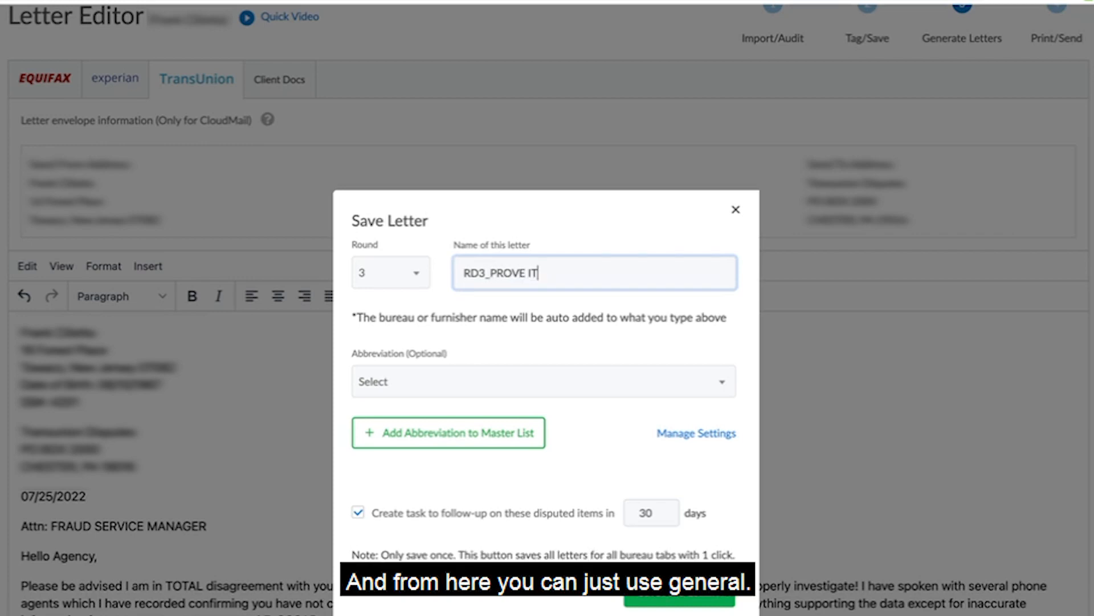
Set the abbreviation to GENERAL and save the letters for all bureaus with a follow-up task in 30 days.
click(513, 381)
scroll(510, 506, down, 2)
scroll(510, 507, down, 5)
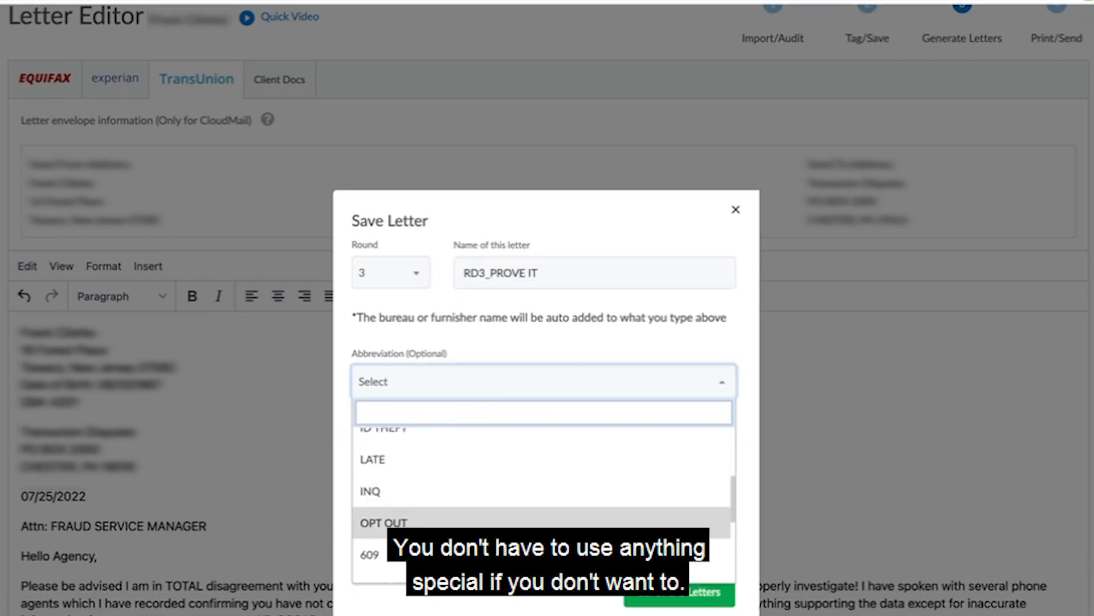
scroll(487, 511, down, 3)
click(486, 512)
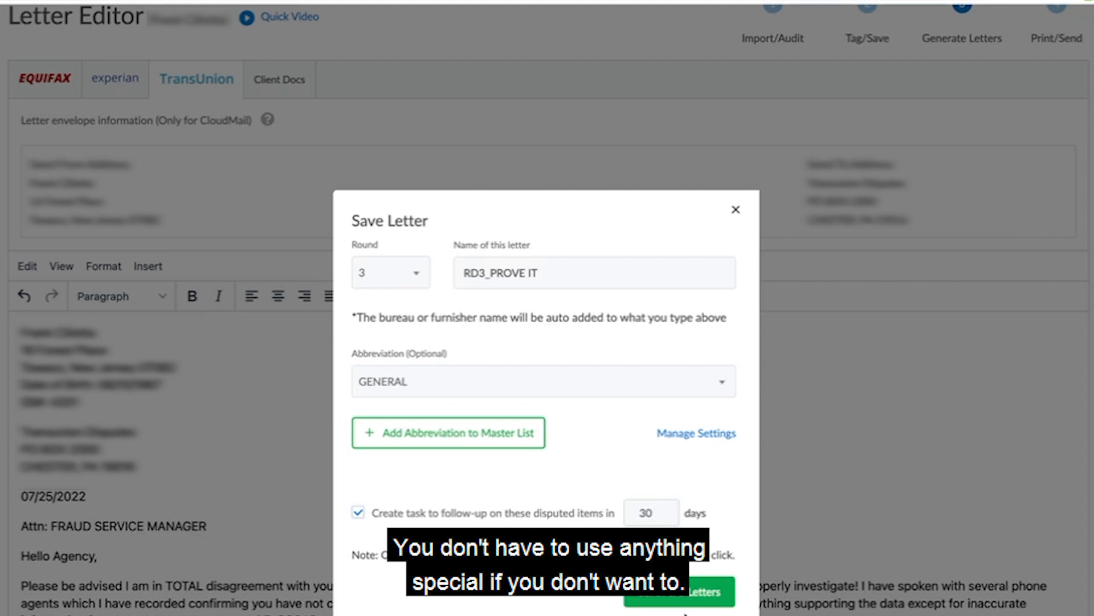
click(677, 598)
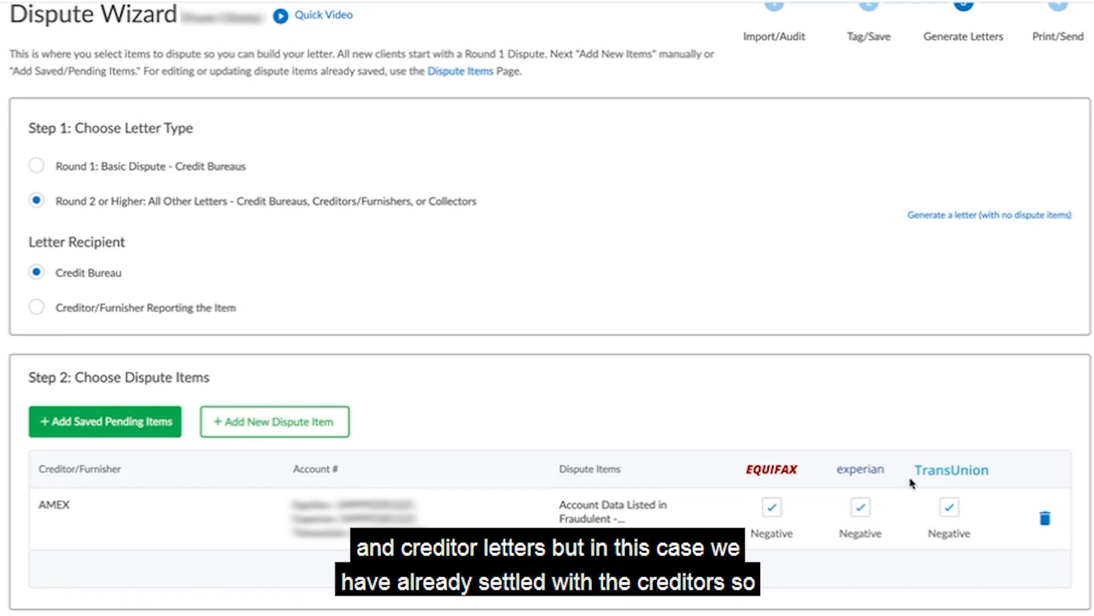
Remove the remaining AMEX item from the Dispute Wizard's dispute items.
click(1046, 518)
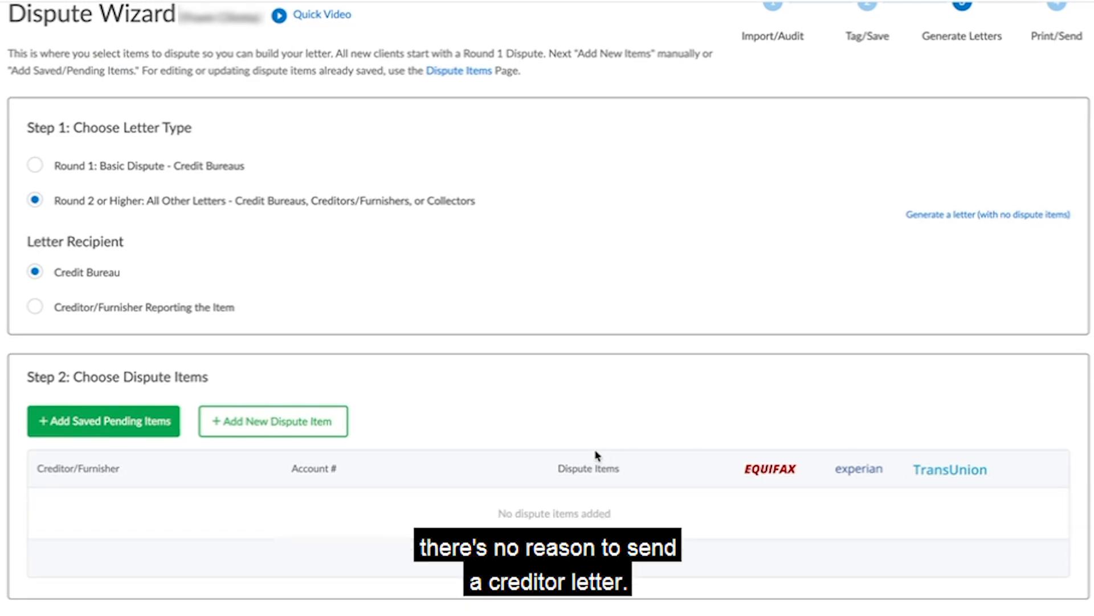
Add the saved negative AMEX item, with the reason that its account data is fraudulent, to the dispute items.
click(86, 422)
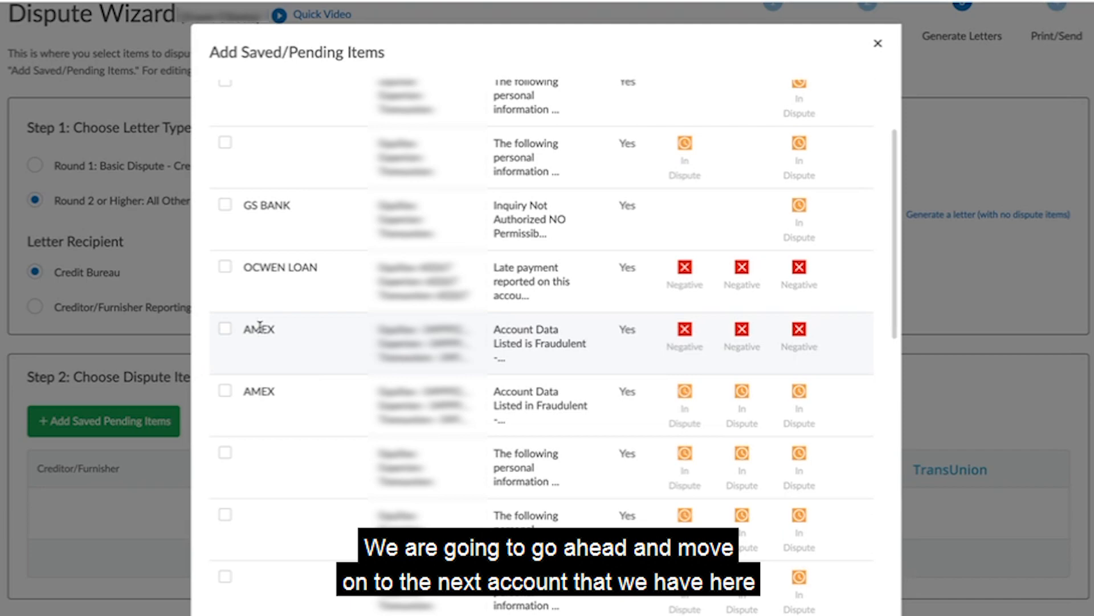
click(225, 331)
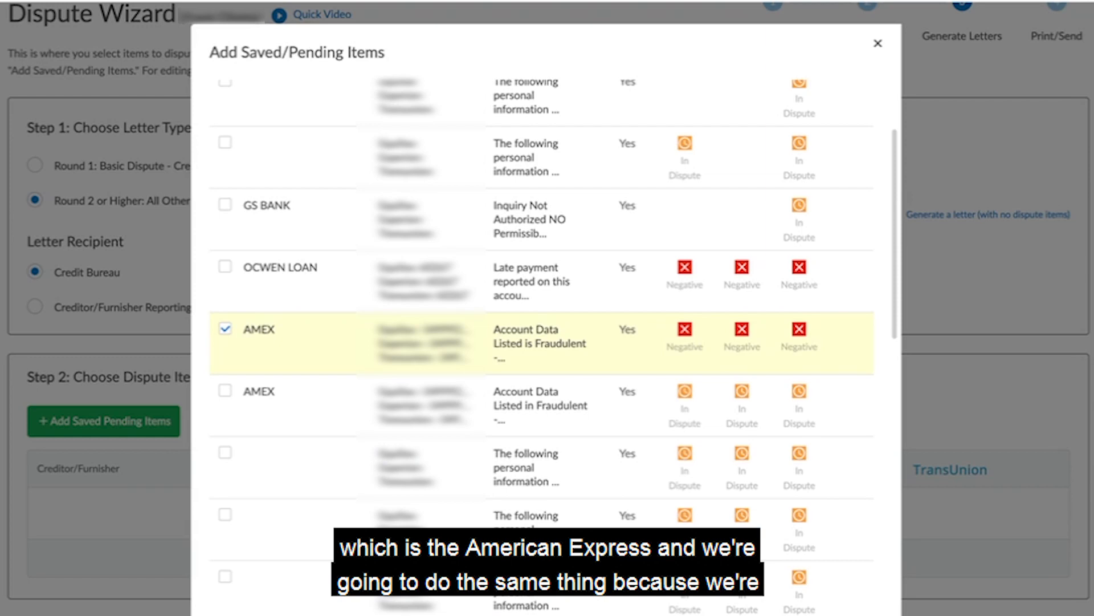
click(737, 610)
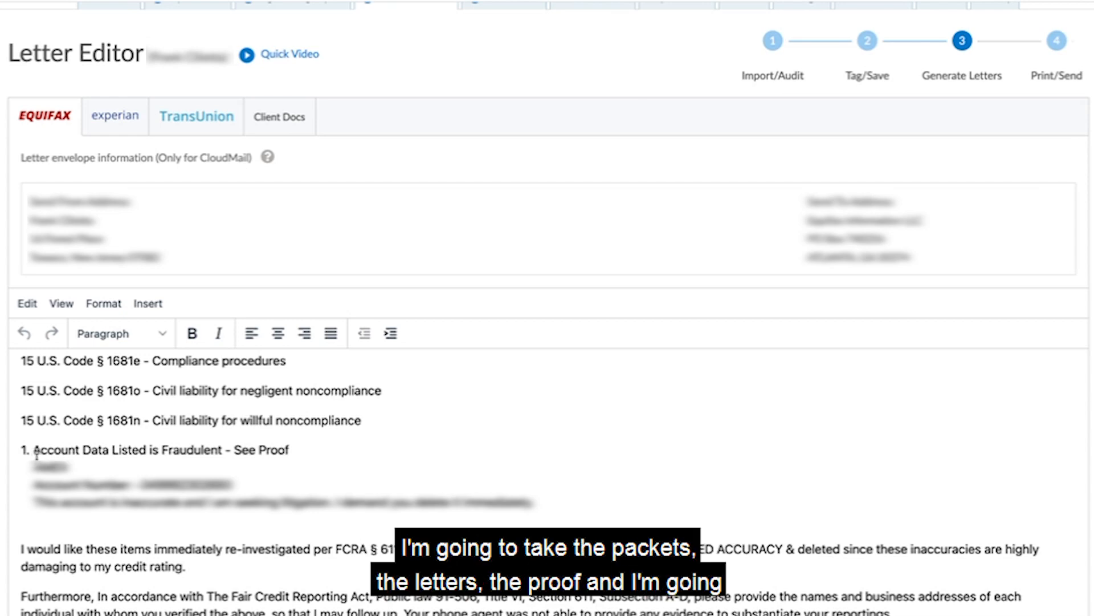
In the Equifax letter, remove the AMEX dispute item's list number and indent, and join the creditor name and account number lines.
click(33, 450)
key(BackSpace)
key(BackSpace)
key(BackSpace)
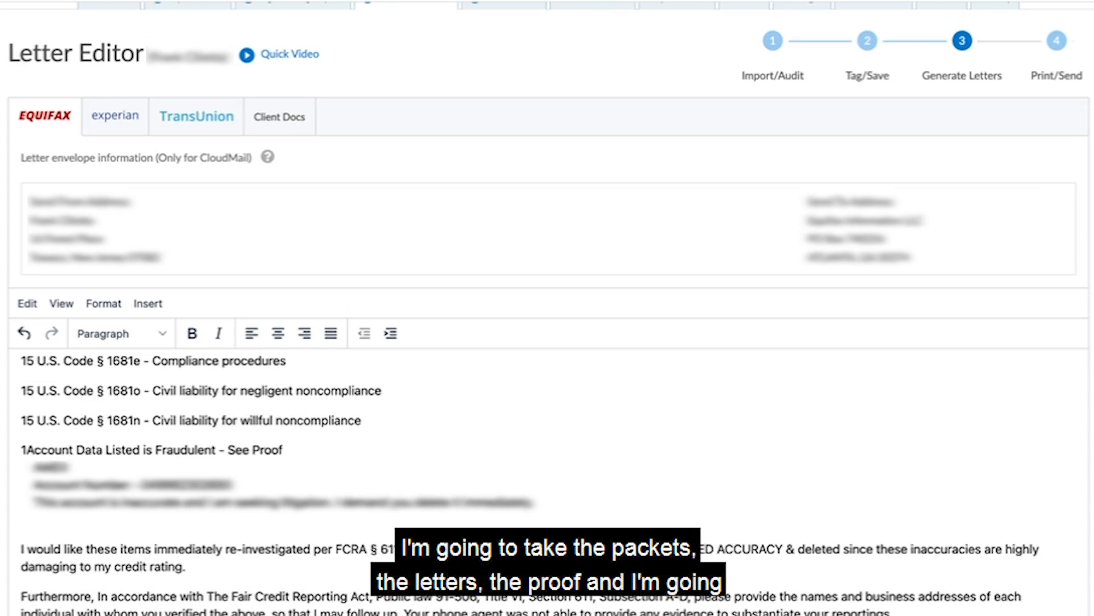
click(23, 482)
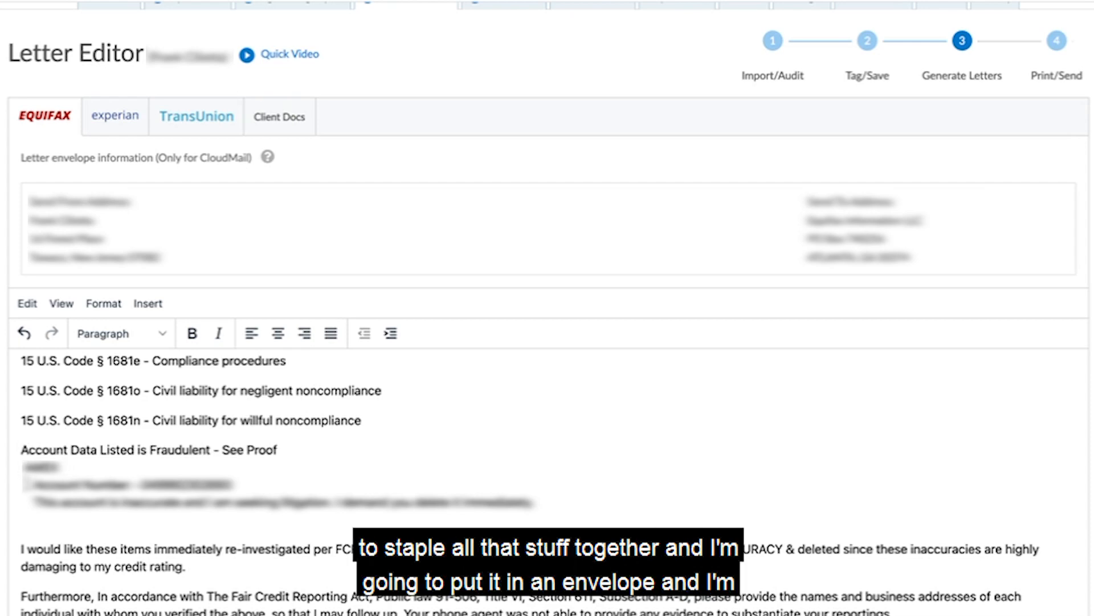
key(BackSpace)
key(BackSpace)
key(BackSpace)
key(BackSpace)
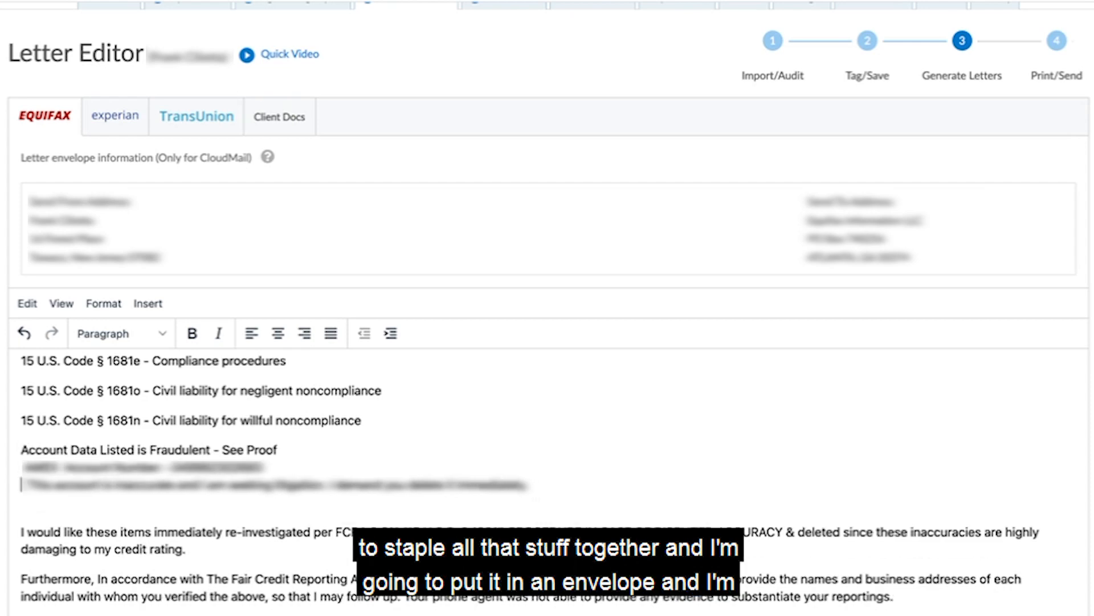
Open the Experian letter, then save the letters for all bureaus as round 3 under the name RD3_PROOF AMEX.
click(116, 116)
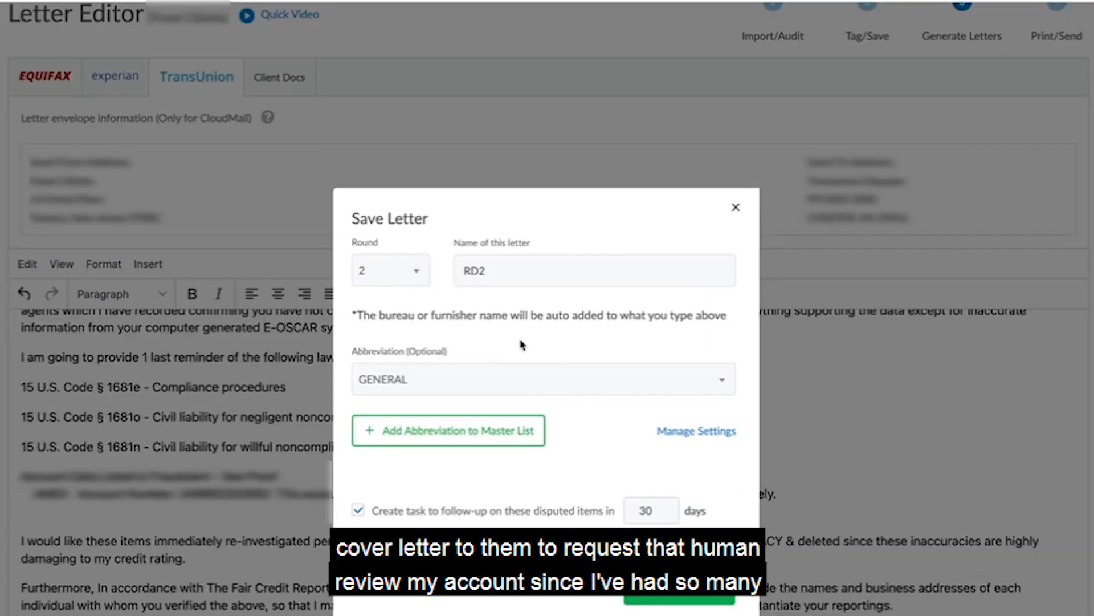
click(390, 270)
click(367, 393)
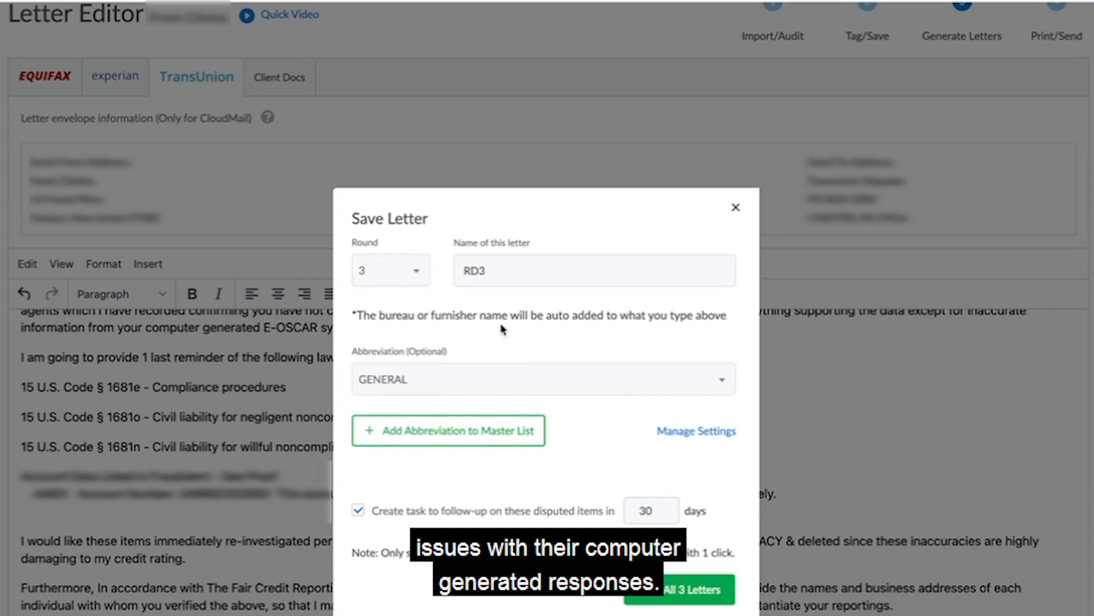
click(535, 280)
text(_PROOF AMEX)
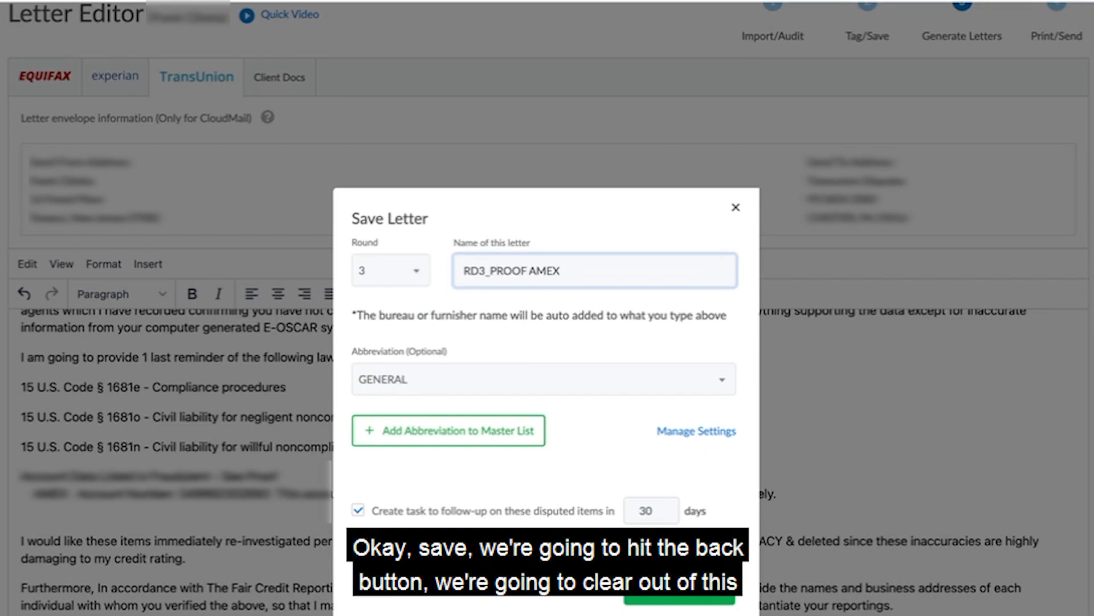
click(670, 599)
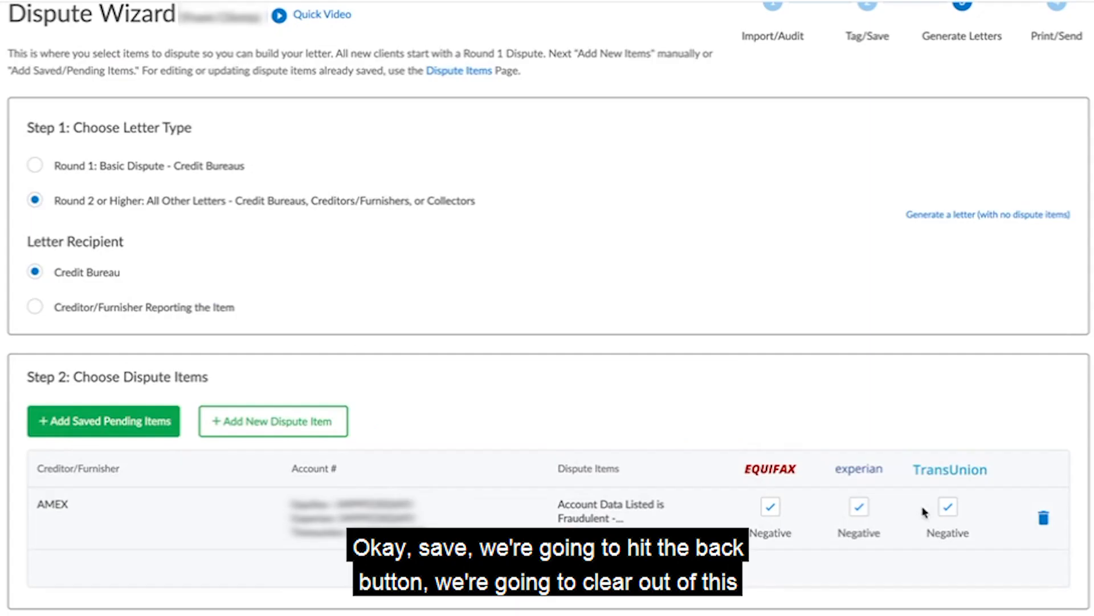
Replace the AMEX dispute item with the saved OCWEN LOAN late payment item and open the letter category choices.
click(1044, 518)
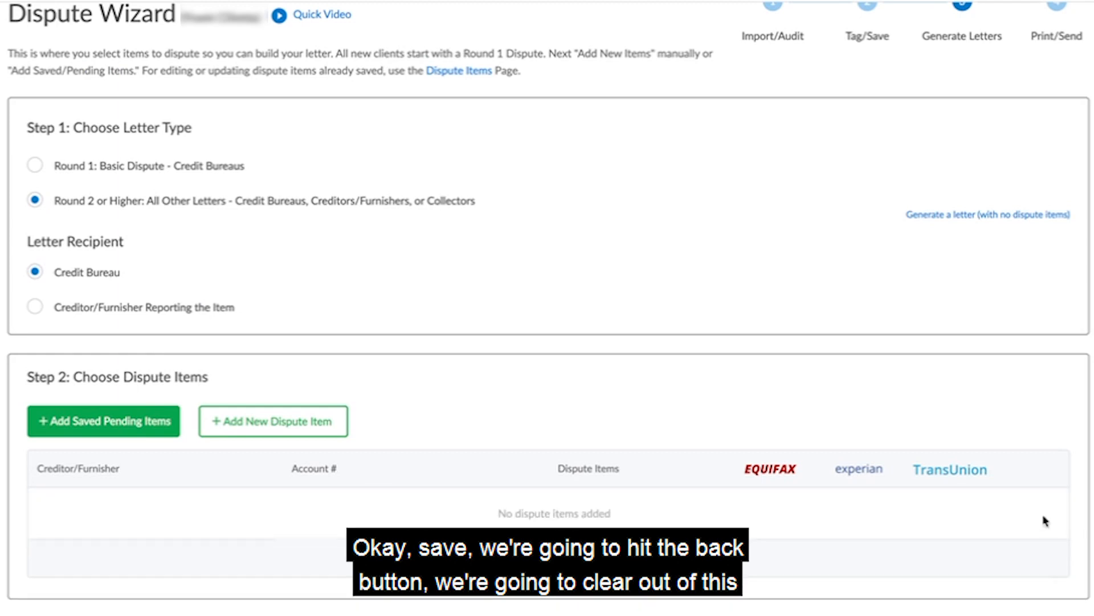
click(62, 418)
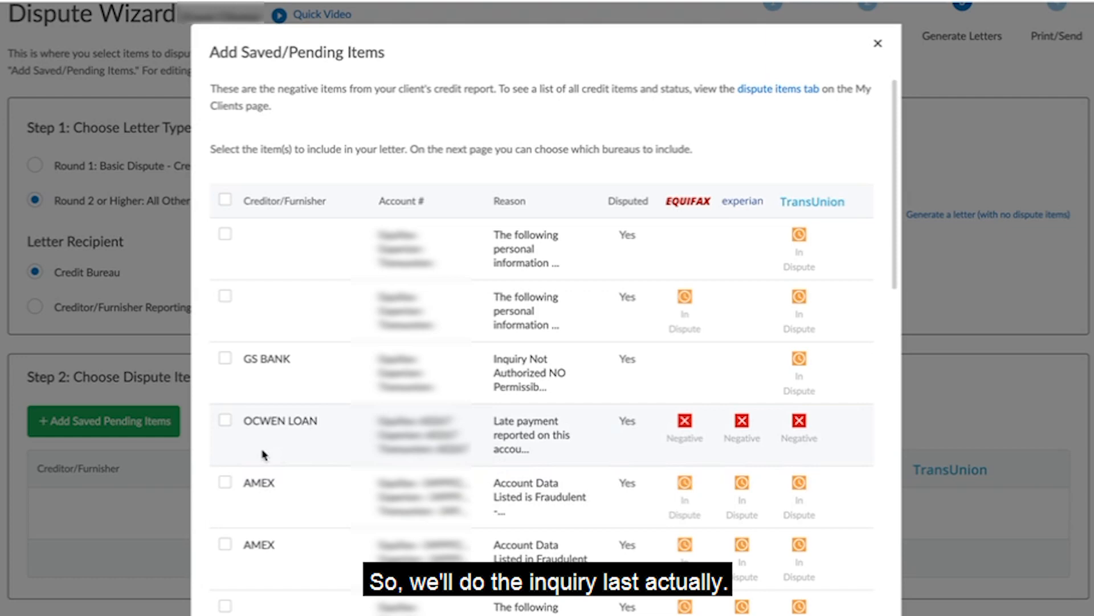
click(226, 421)
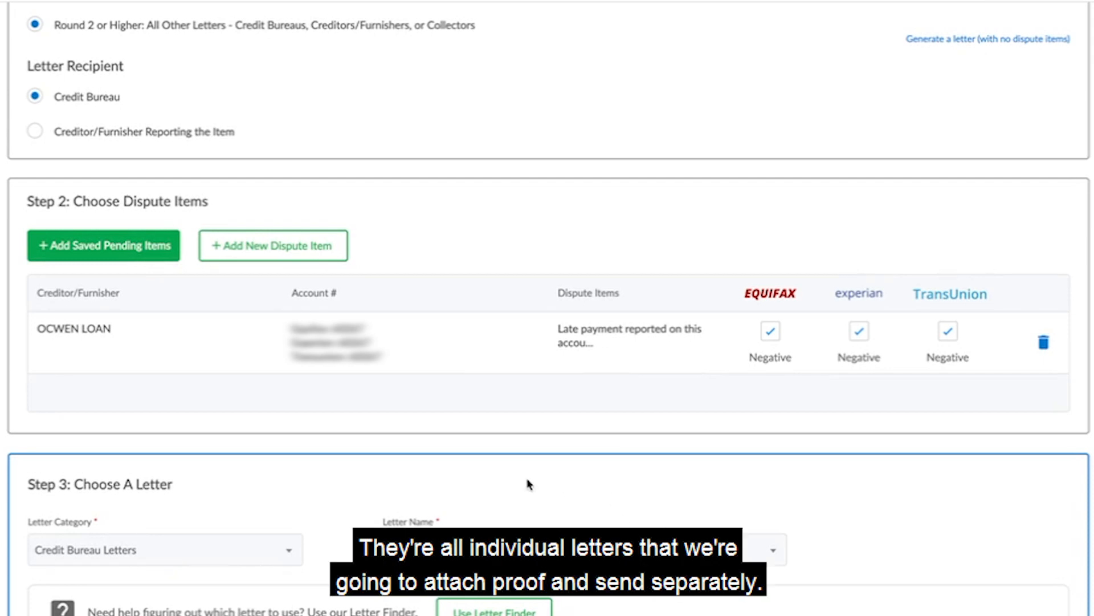
click(140, 551)
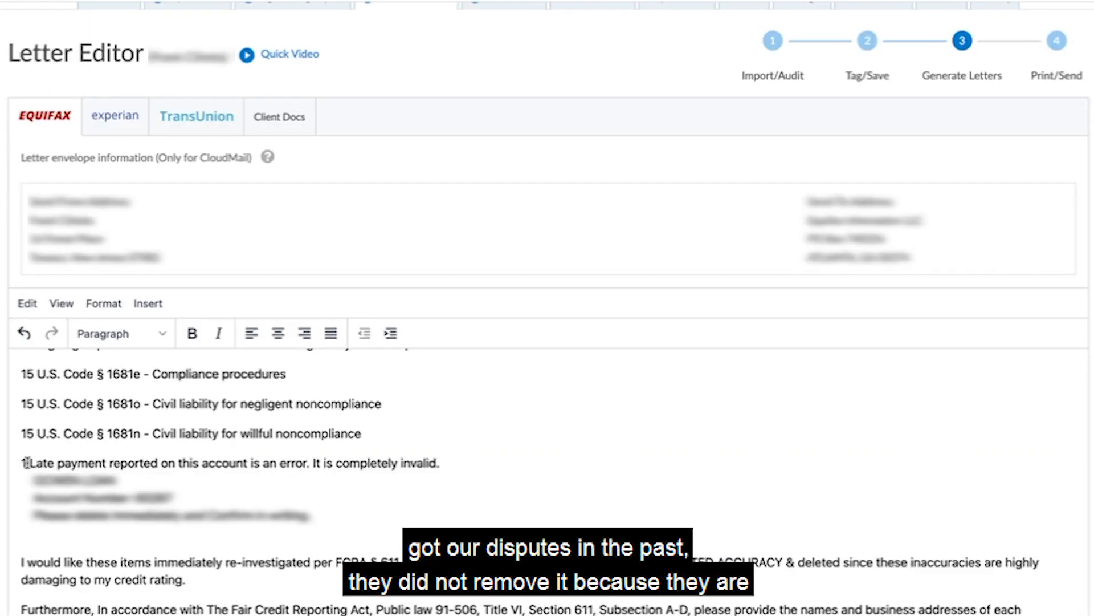
In the Equifax letter, remove the late payment item's list number and join its creditor, account and demand lines with a dash before the demand.
click(26, 463)
key(BackSpace)
key(BackSpace)
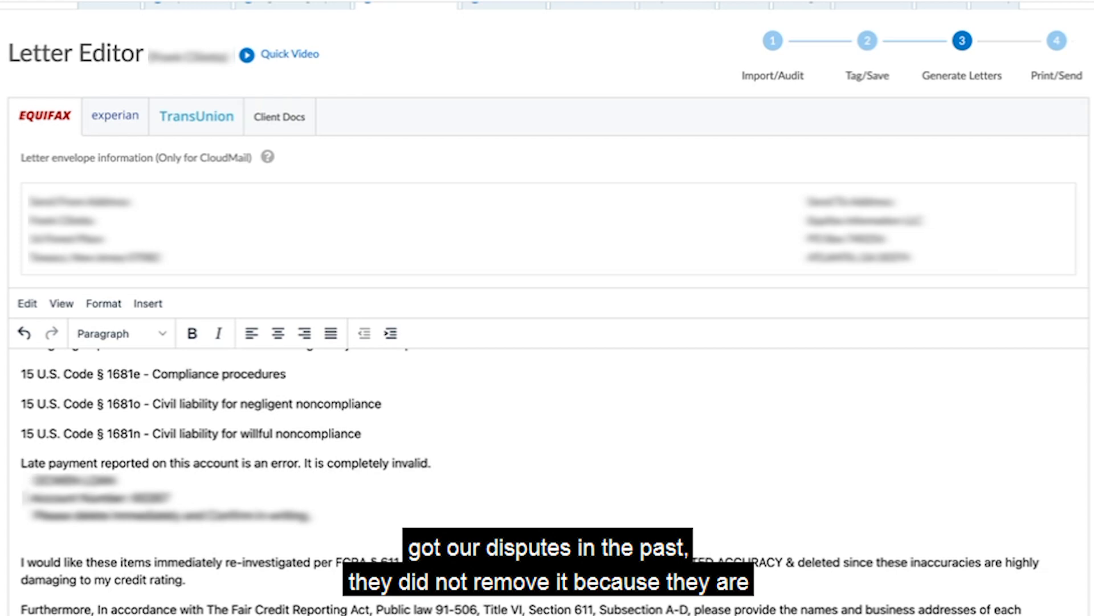
key(BackSpace)
key(BackSpace)
click(28, 497)
key(BackSpace)
key(BackSpace)
key(BackSpace)
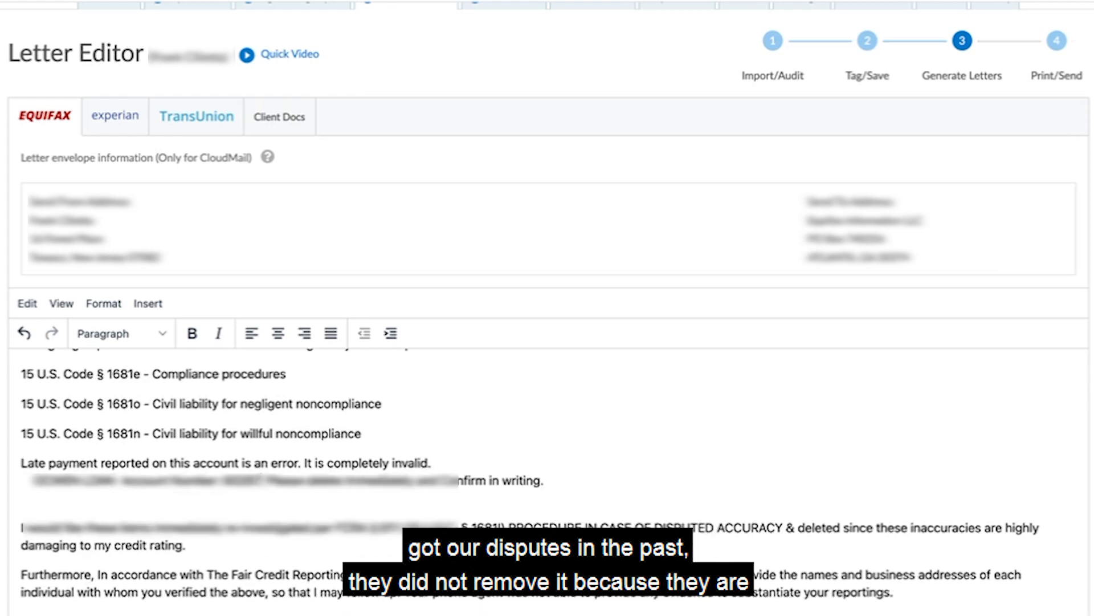
text(-)
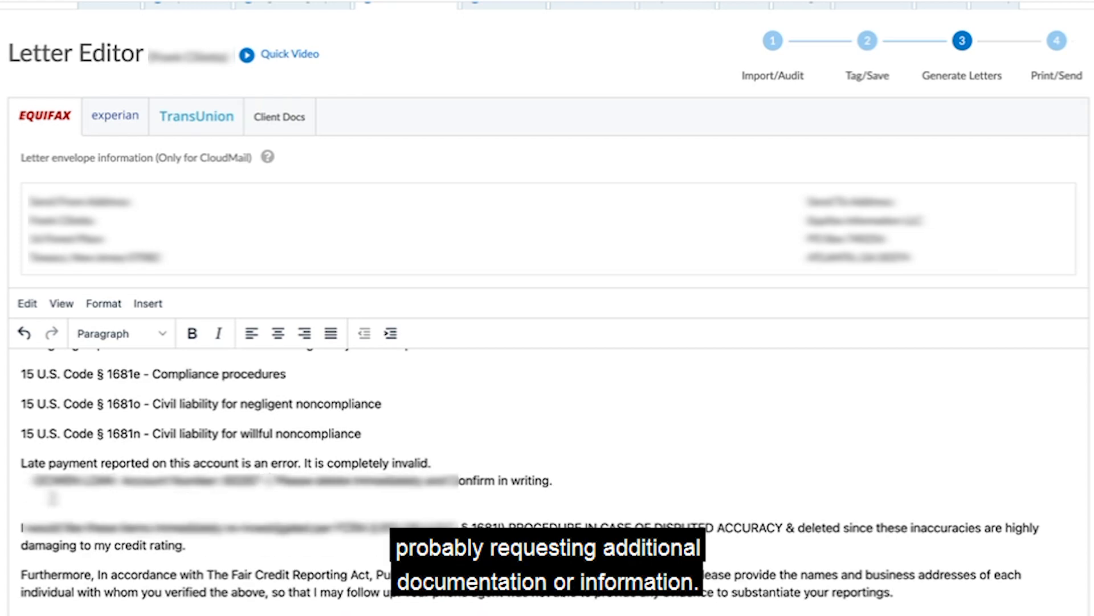
Open the Experian letter, then set the letters' saving round to 4.
click(108, 115)
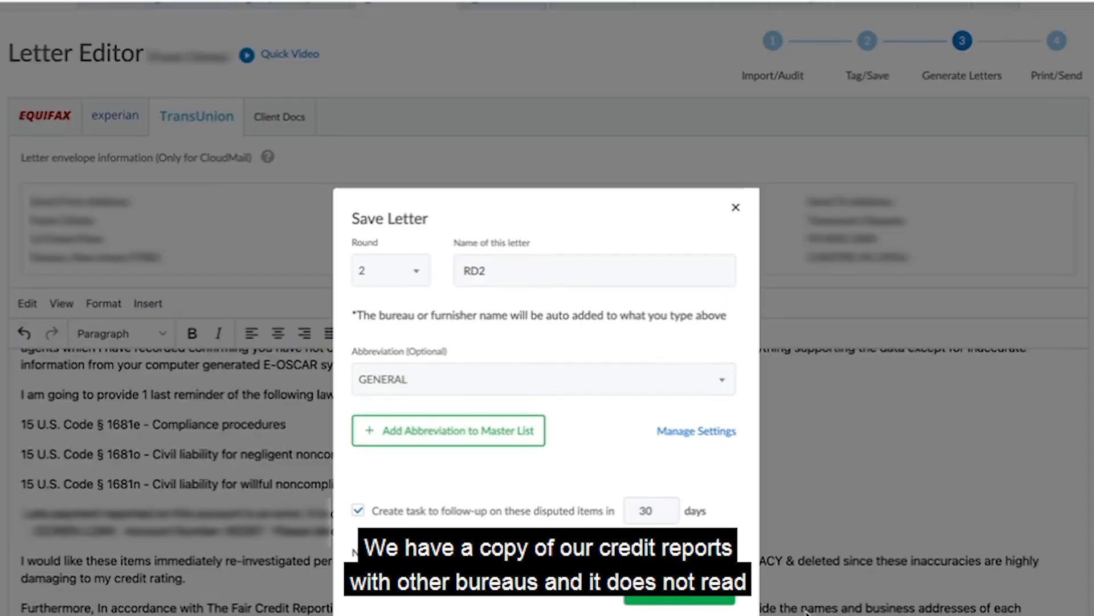
click(410, 275)
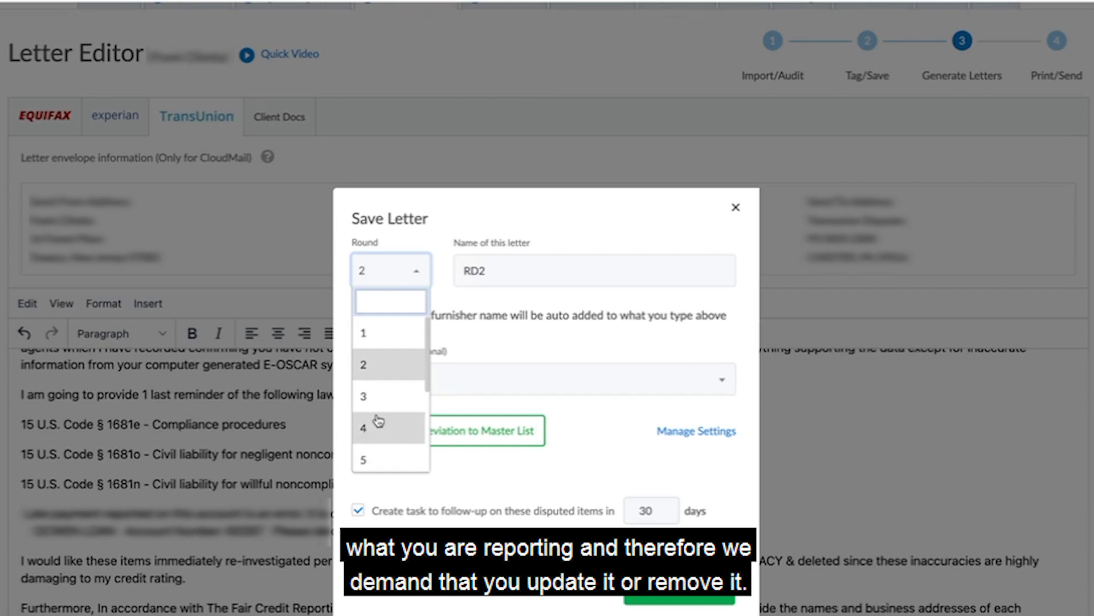
click(379, 427)
Name the letters RD4_Proof 2 and save them.
click(544, 284)
text(_P)
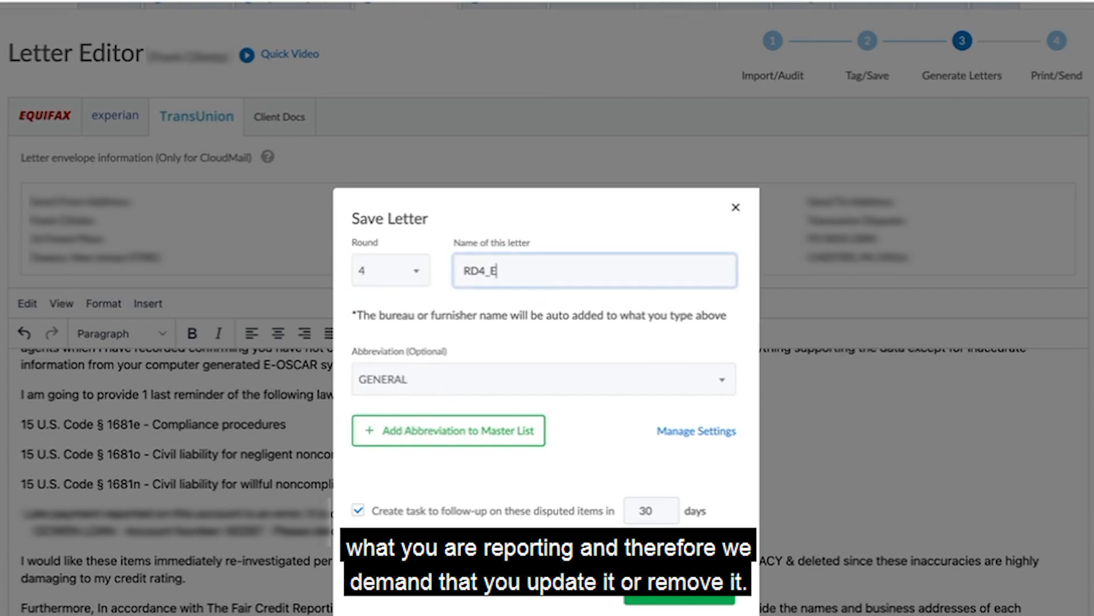
text(rOOF)
key(BackSpace)
key(BackSpace)
key(BackSpace)
text(off)
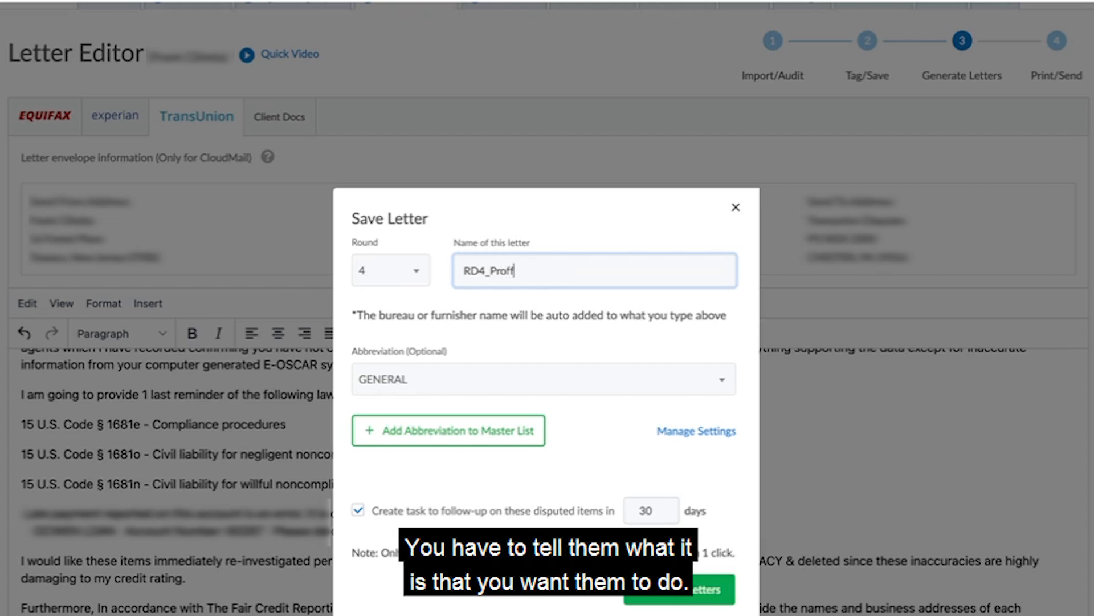
key(BackSpace)
key(BackSpace)
text(of 2)
key(Return)
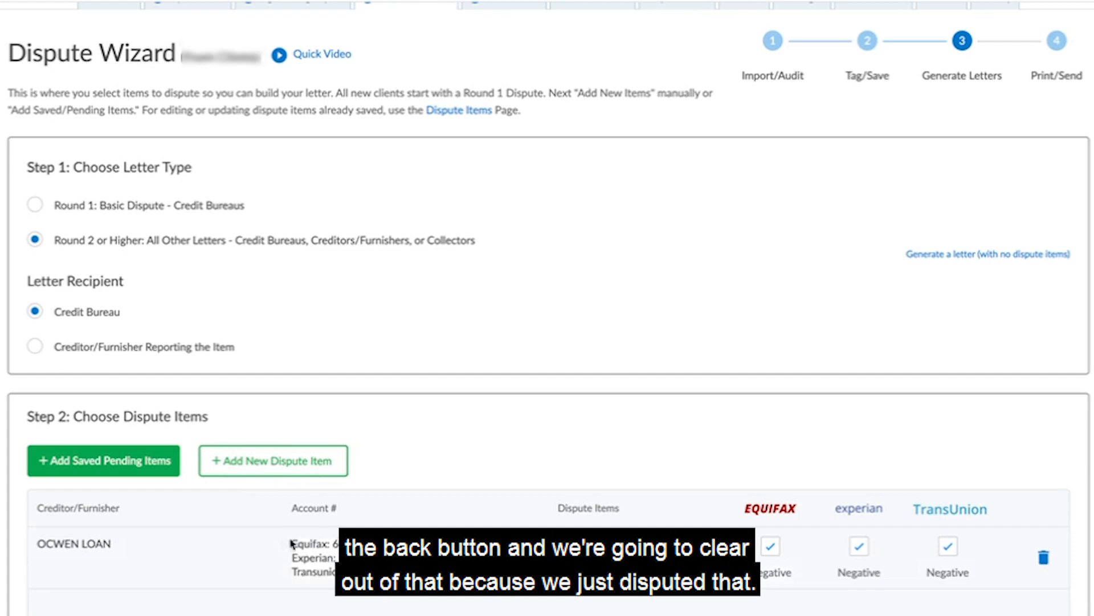
Replace the OCWEN LOAN item with the three negative Discover inquiries and the two negative personal information items below them.
click(1044, 558)
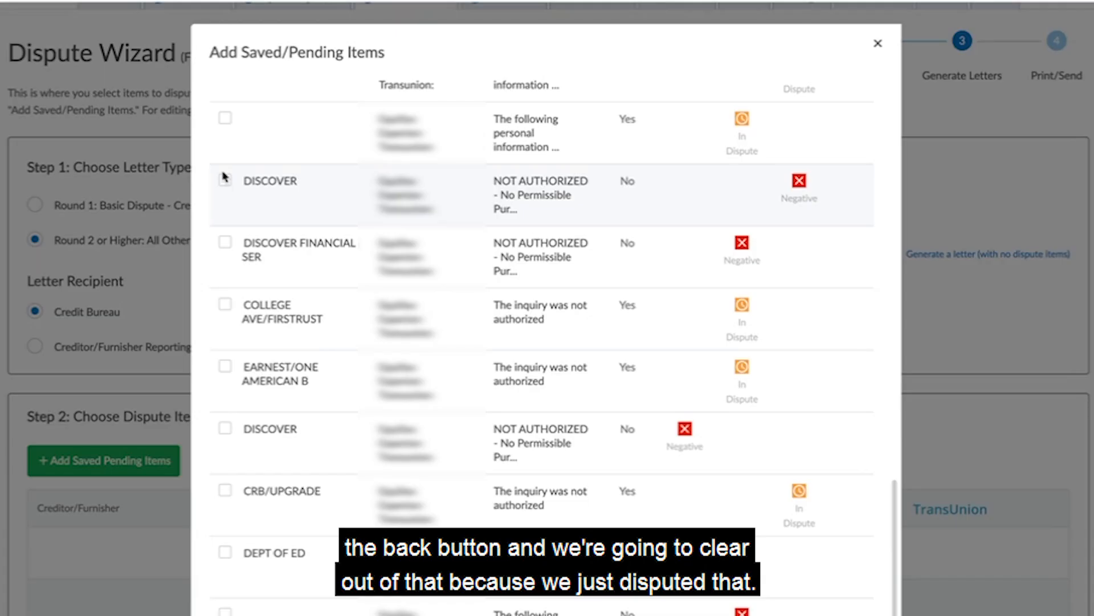
click(72, 459)
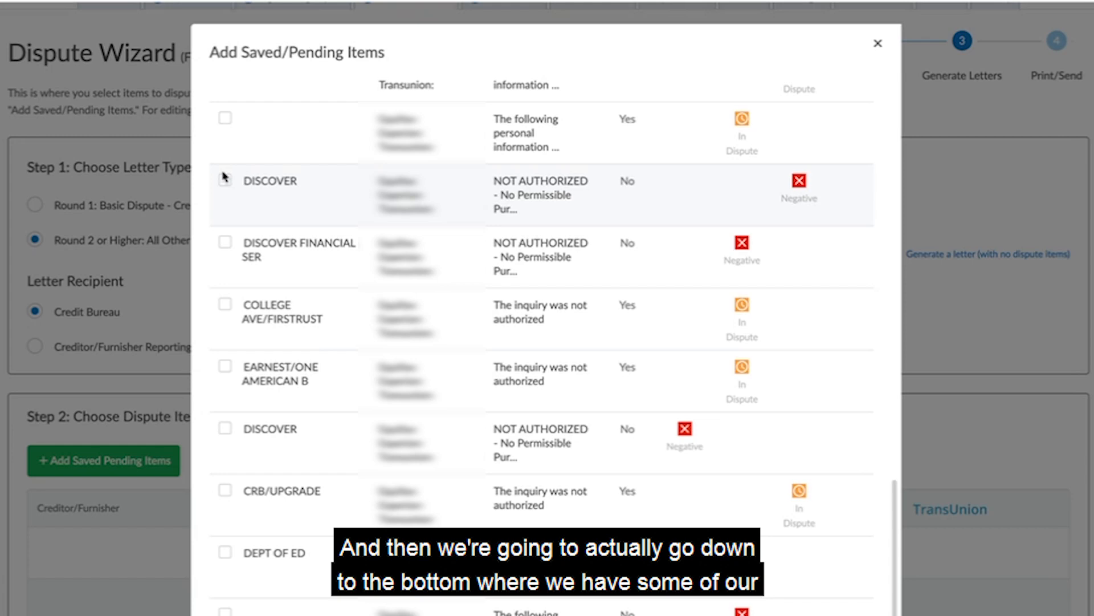
click(225, 179)
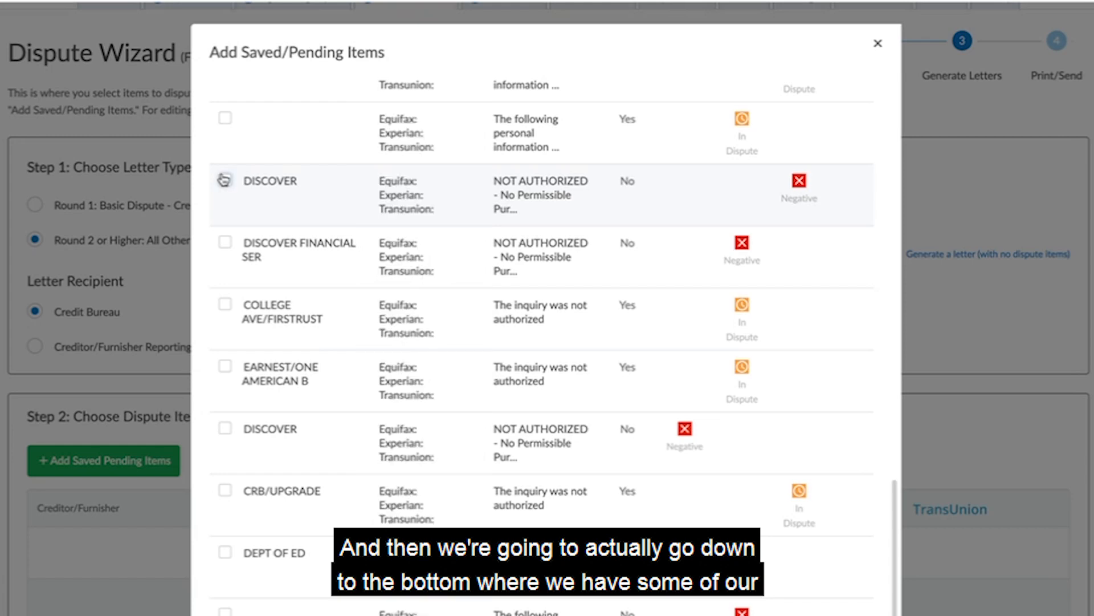
click(225, 246)
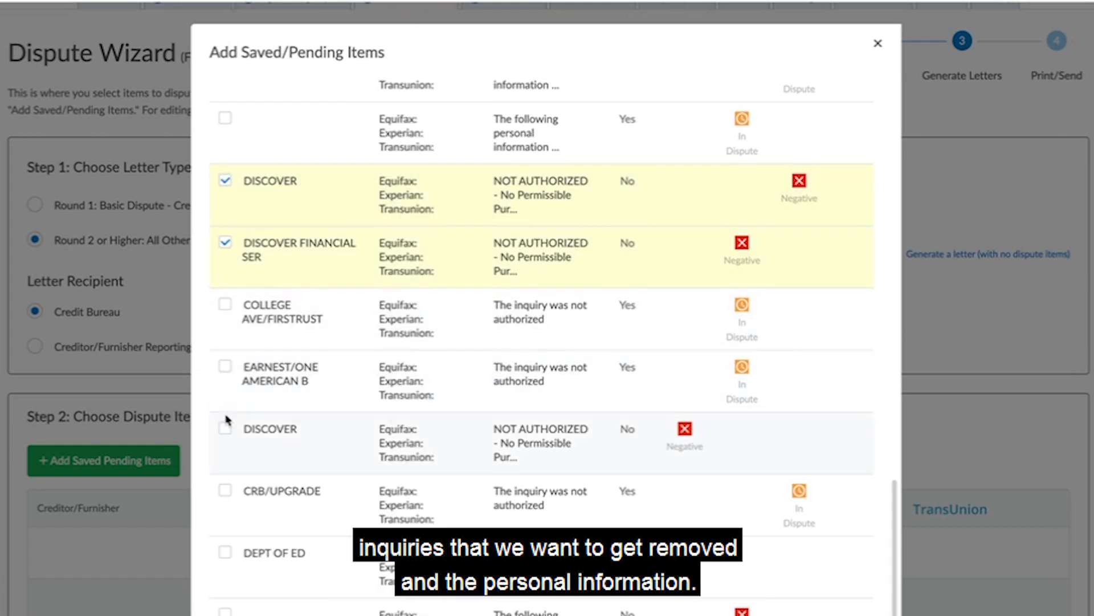
click(226, 429)
scroll(260, 477, down, 3)
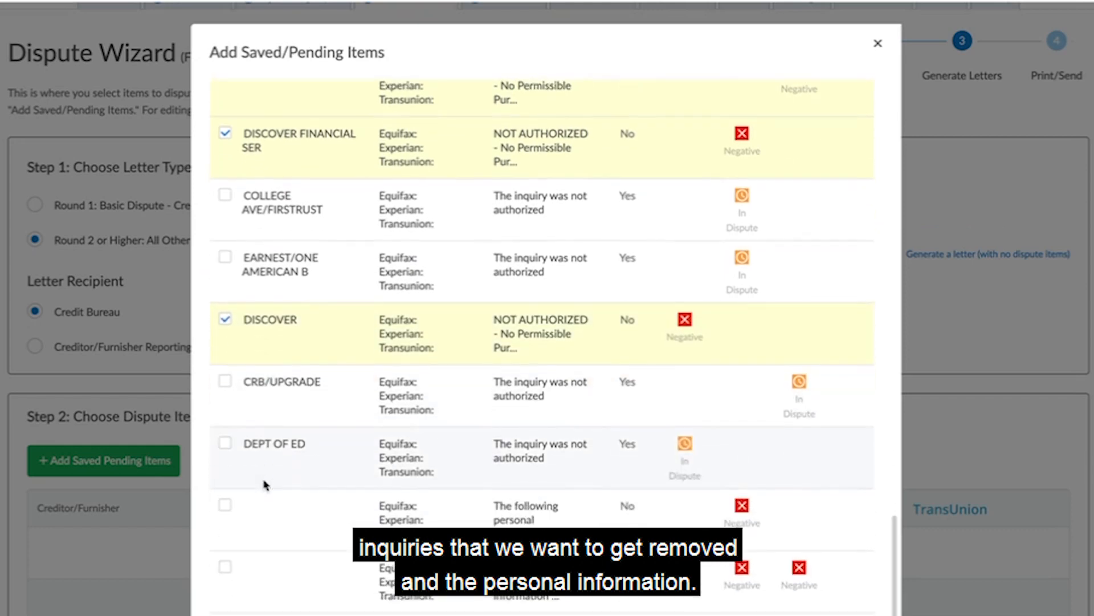
click(224, 505)
click(224, 567)
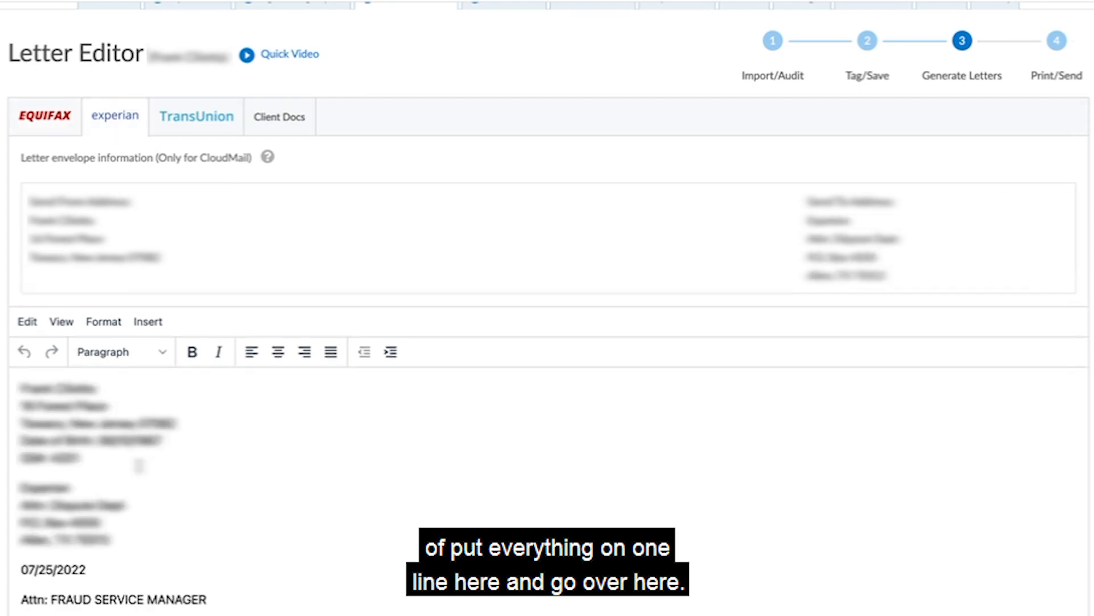
Go through the Experian letter's dispute items, then name the letters RD2_disputes and save them for all bureaus.
scroll(47, 554, down, 5)
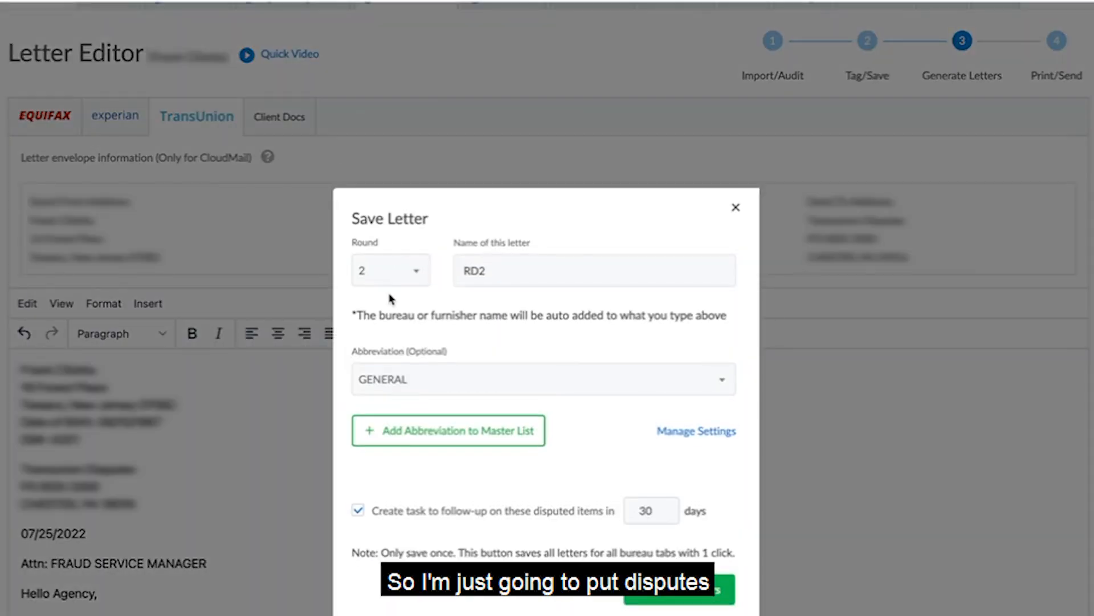
click(489, 272)
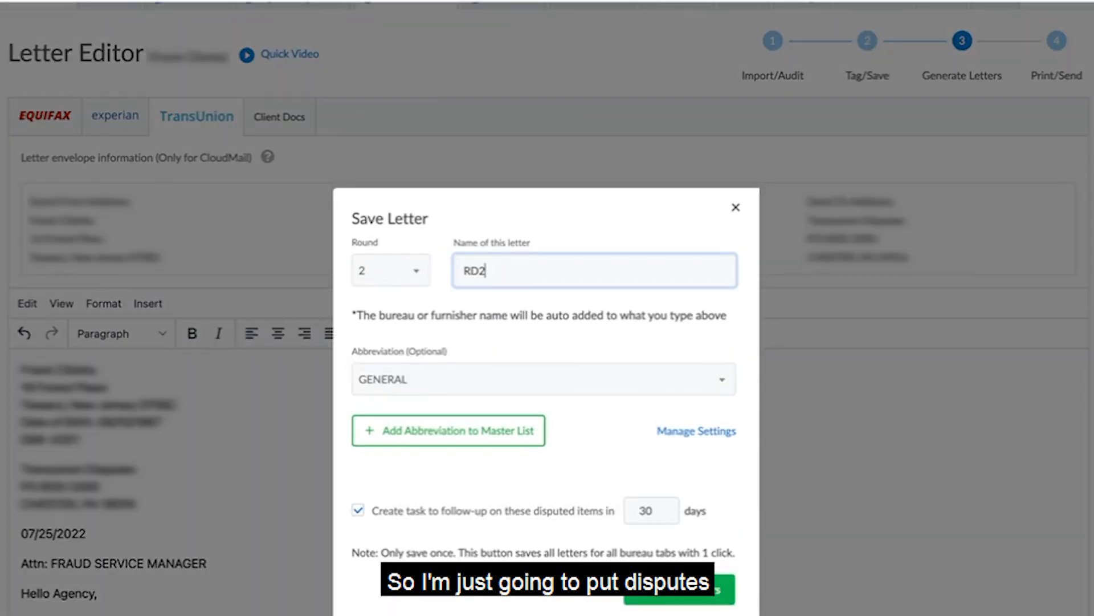
text(_d)
text(isputes)
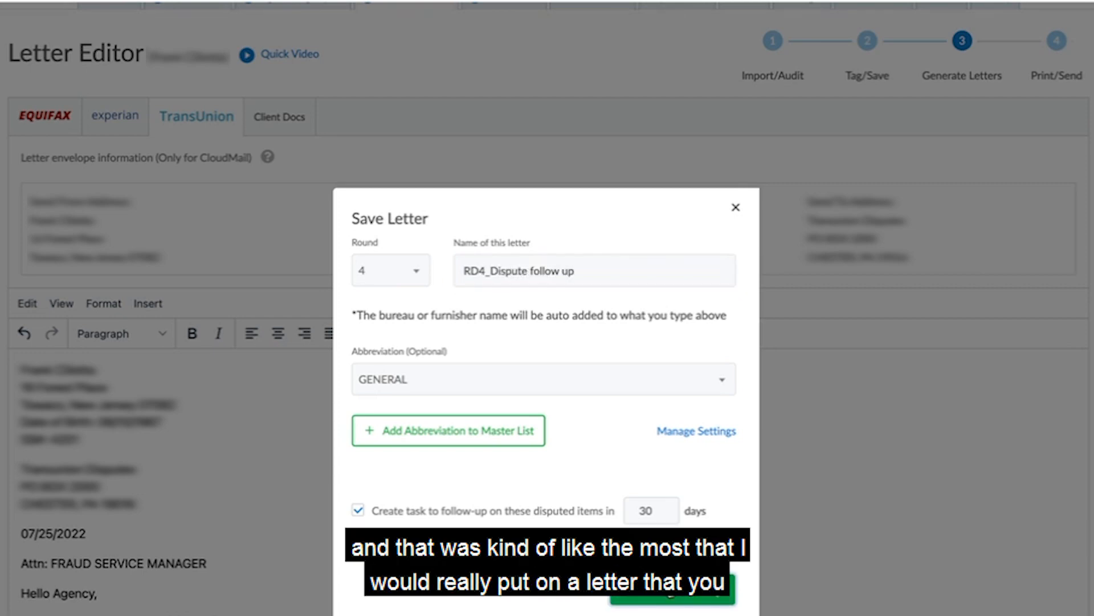
click(670, 588)
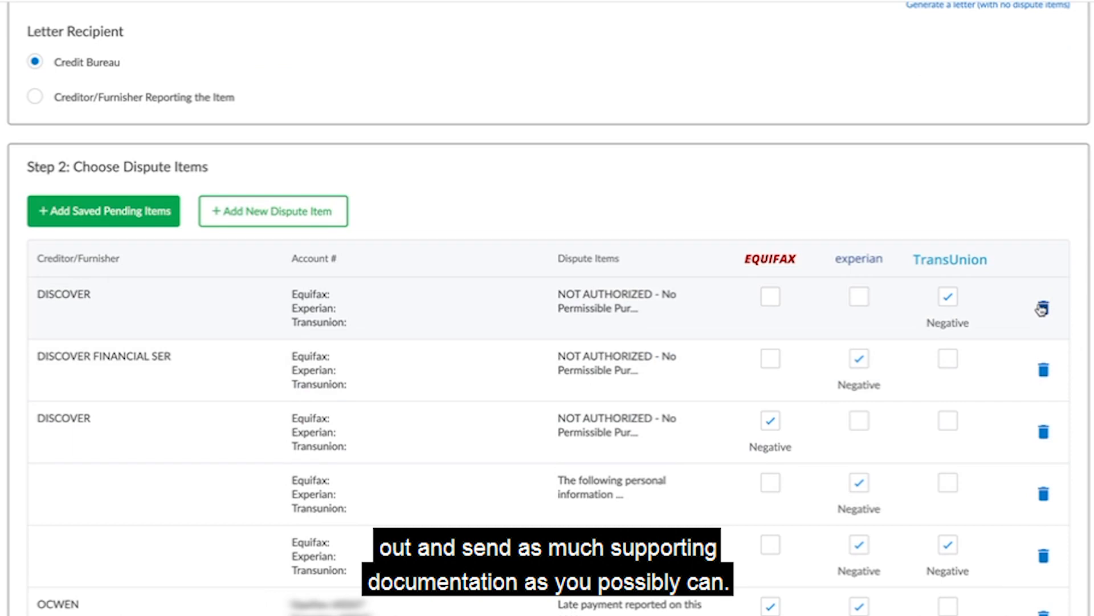
Clear the already disputed items out of the Dispute Wizard's dispute items list, starting with the first Discover inquiry.
click(1042, 309)
click(1042, 308)
click(1042, 309)
click(1042, 308)
click(1042, 309)
double_click(1042, 308)
click(1048, 344)
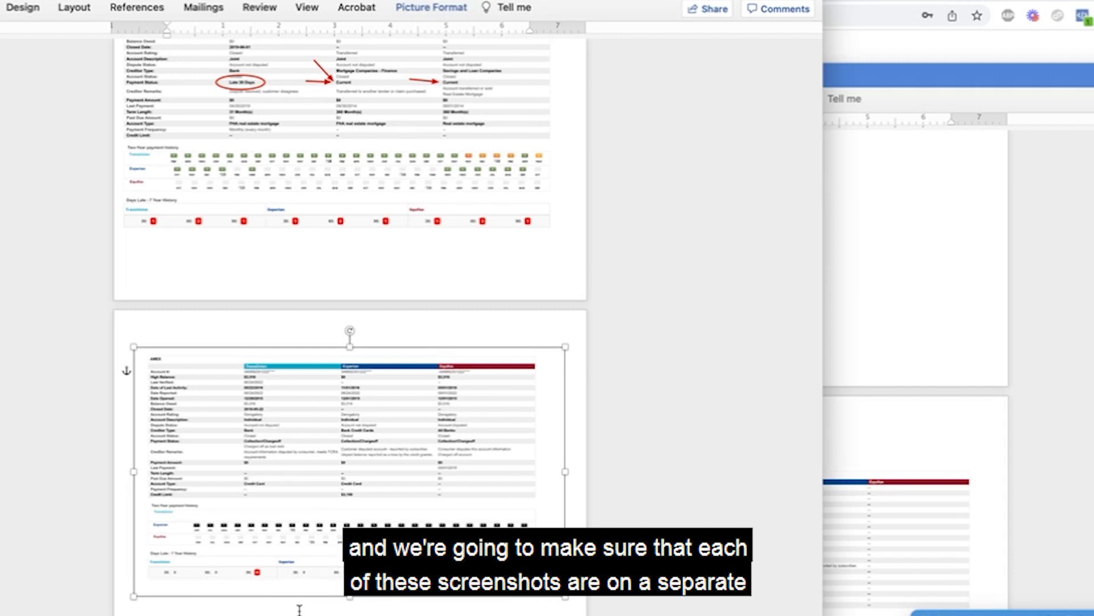
Switch to the Word proof document and check whether each account screenshot is on its own page.
click(299, 609)
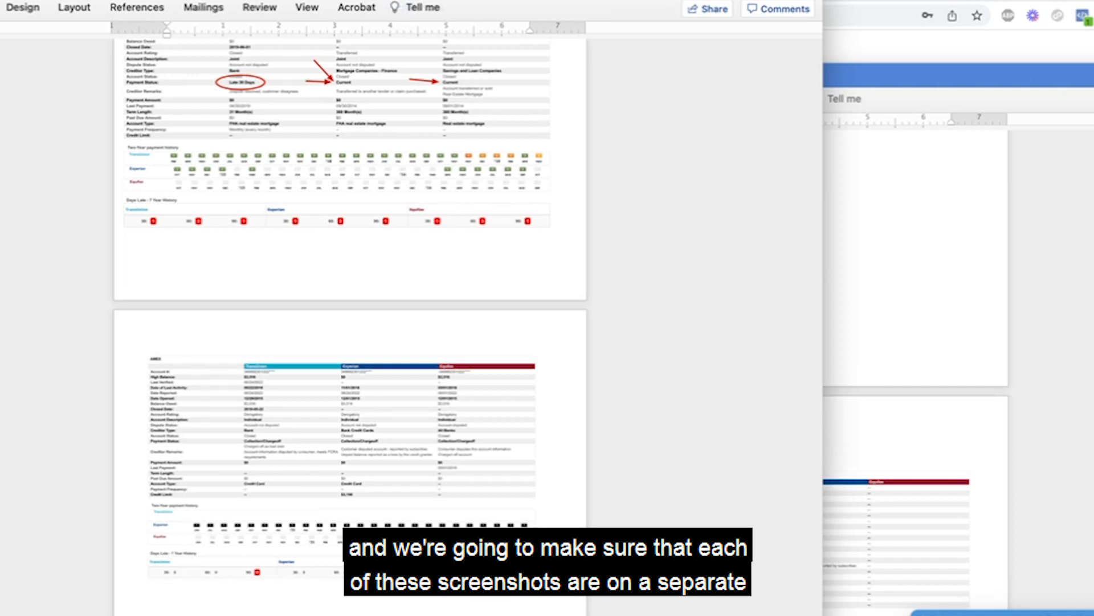
scroll(350, 325, down, 5)
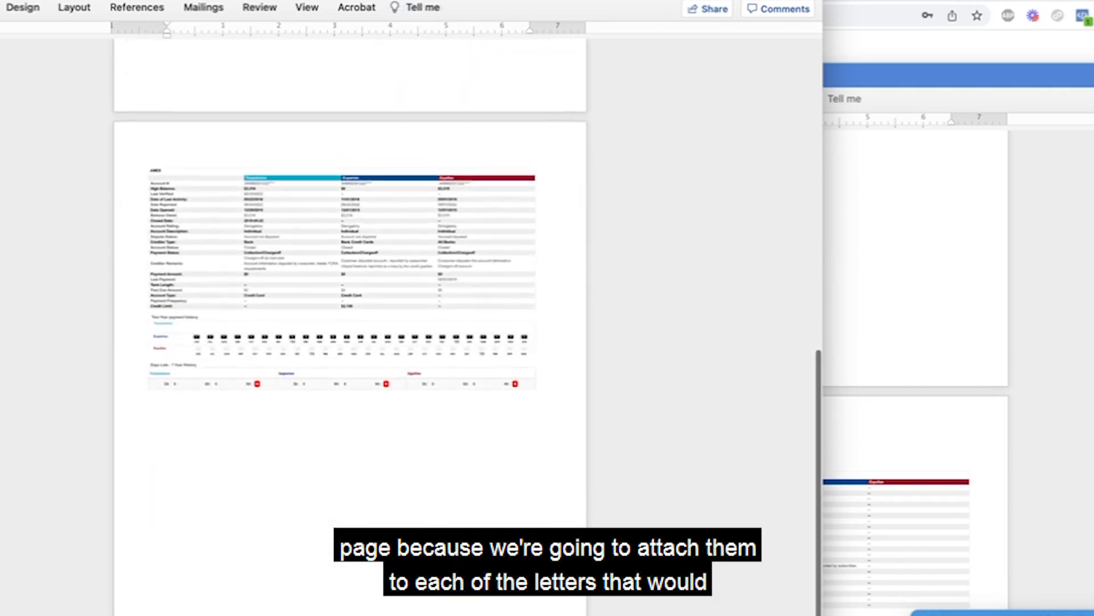
scroll(350, 325, down, 15)
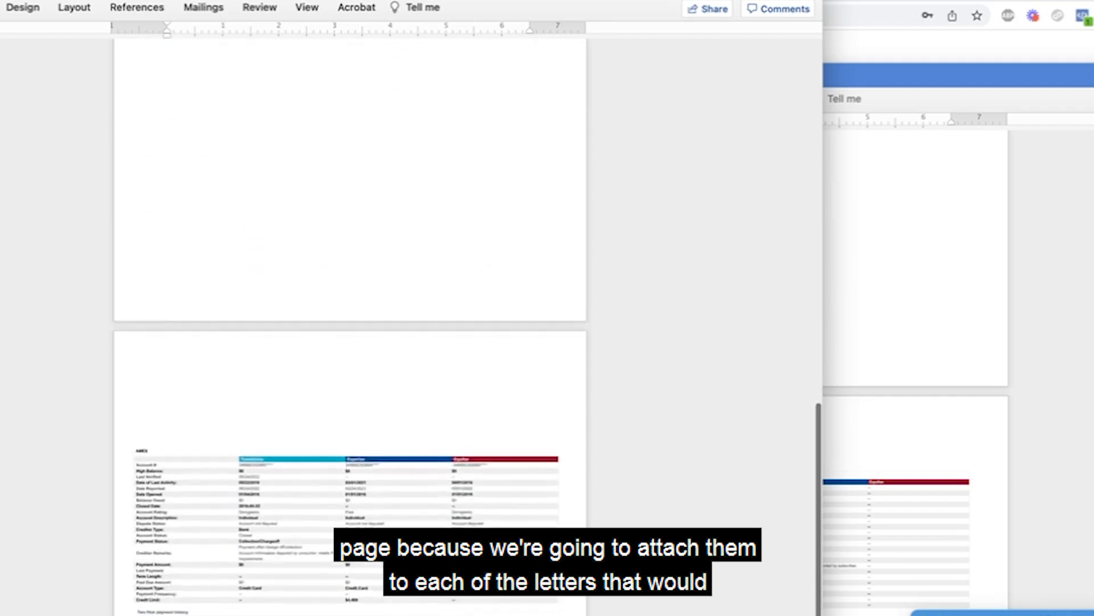
scroll(310, 310, down, 15)
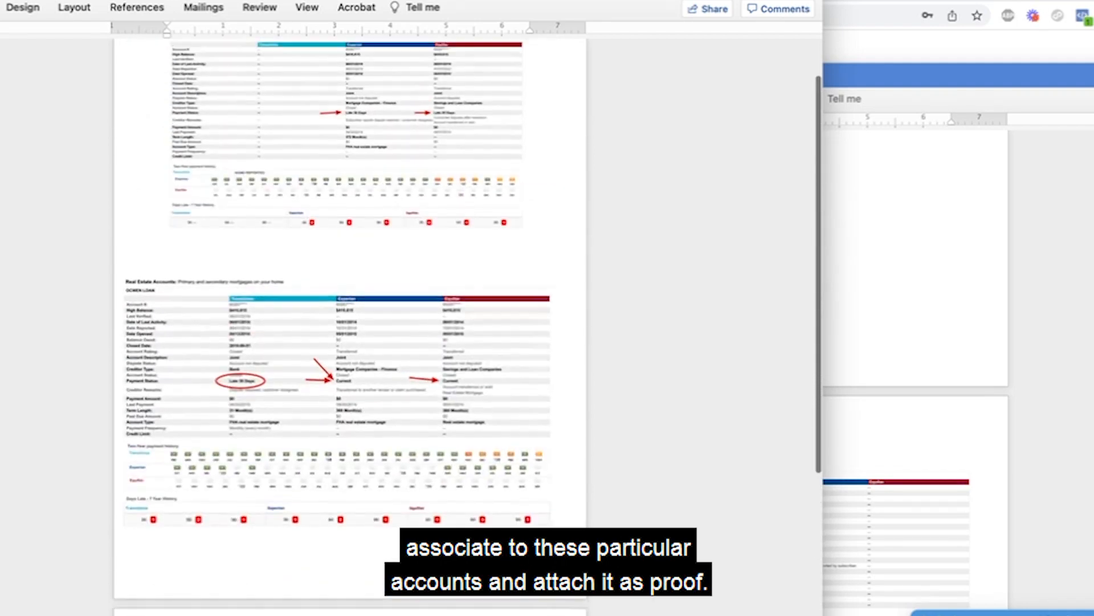
Insert blank lines below the first account screenshot to push the OCWEN LOAN screenshot off that page.
key(Return)
key(Return)
key(Return)
key(Return)
key(Return)
key(Return)
key(Return)
key(Return)
key(Return)
key(Return)
key(Return)
key(Return)
key(Return)
key(Return)
key(Return)
key(Return)
key(Return)
key(Return)
key(Return)
key(Return)
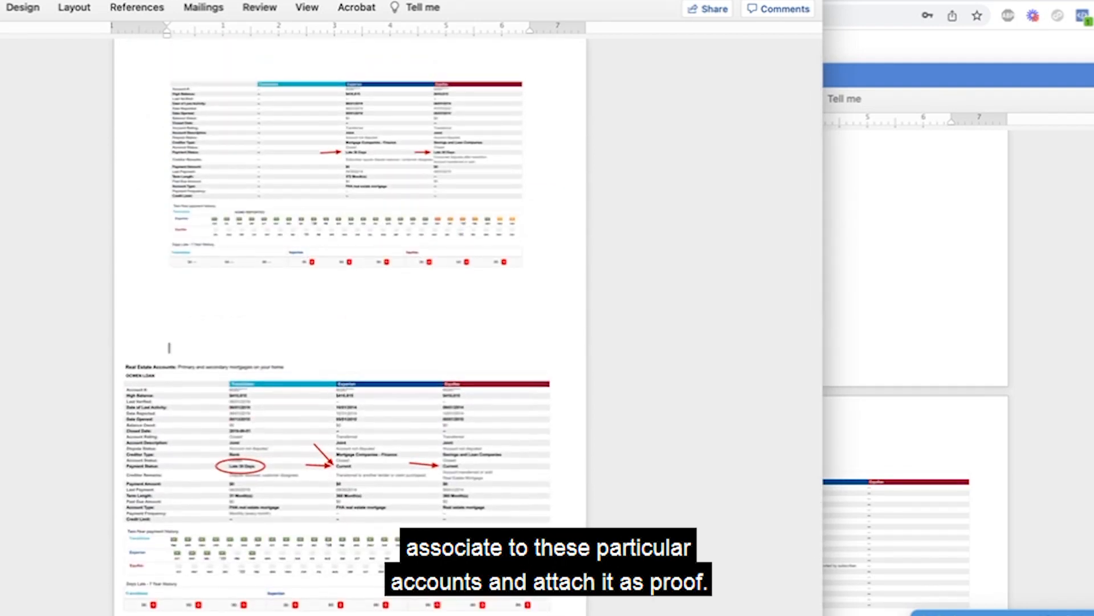
key(Return)
key(Return)
key(Return)
key(Return)
key(Return)
key(Return)
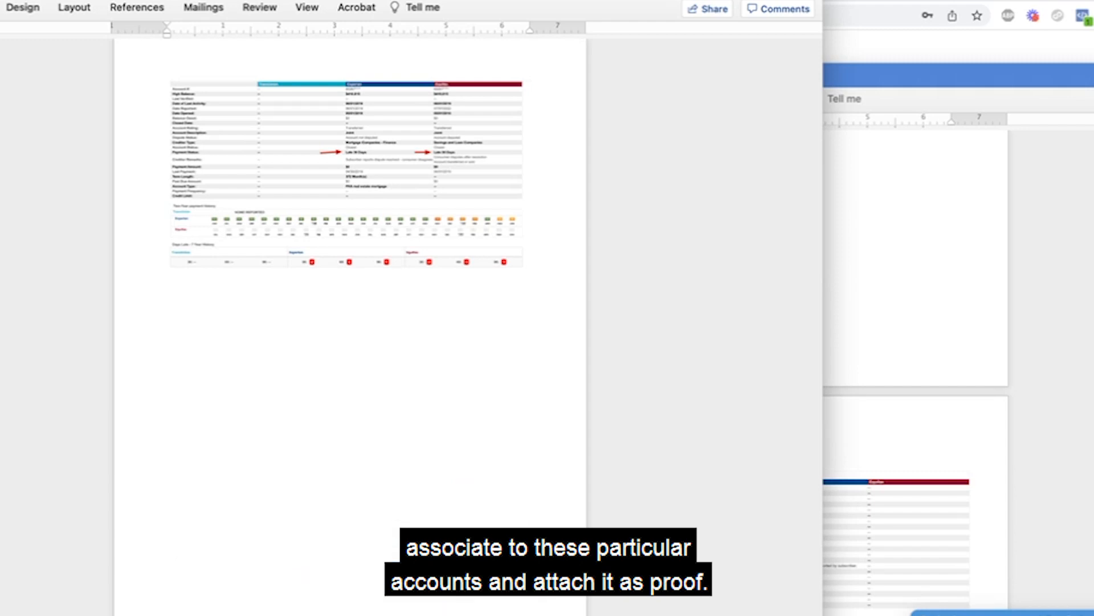
Set the first account screenshot's text wrapping to In Front of Text and enlarge it to nearly the full page width.
scroll(294, 294, up, 2)
click(288, 224)
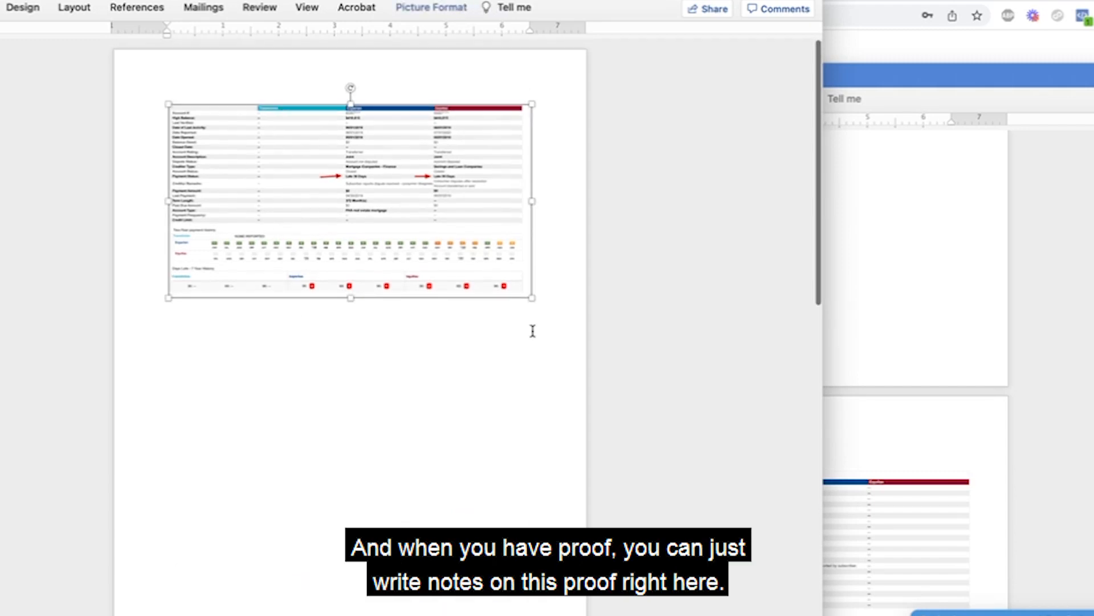
drag(532, 296, 581, 324)
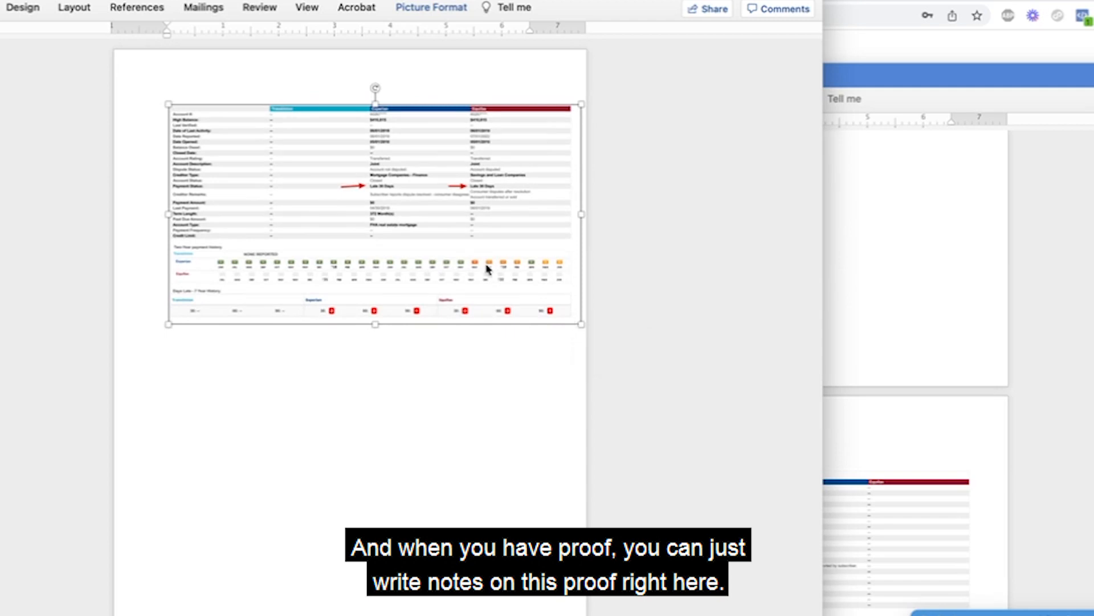
right_click(219, 177)
mouse_move(285, 386)
click(421, 489)
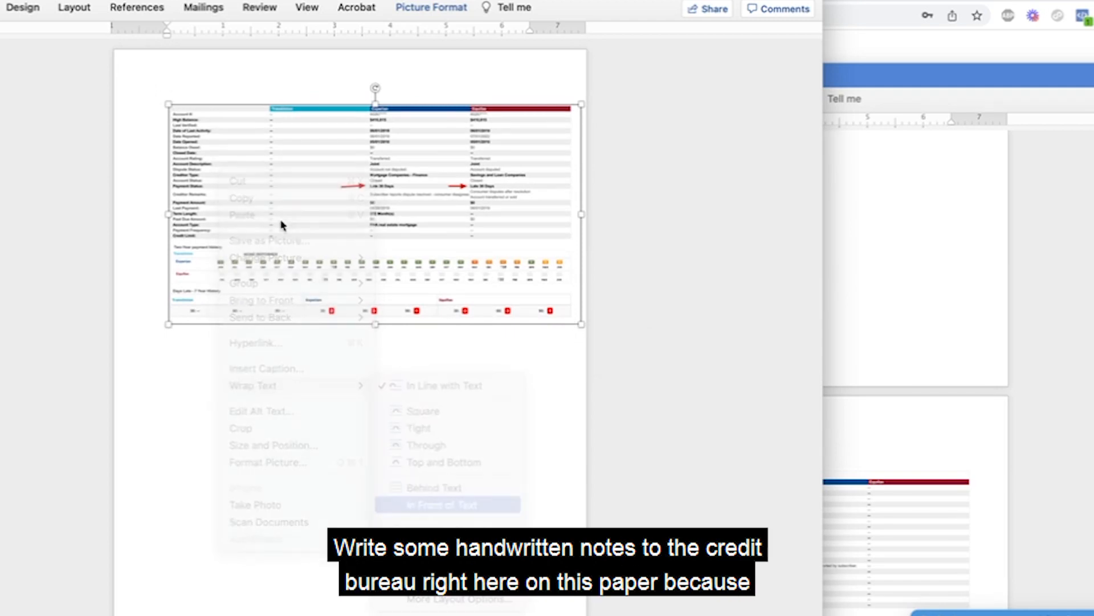
drag(169, 323, 121, 342)
Add more blank lines beneath the enlarged first screenshot so the OCWEN LOAN section starts on the second page.
click(183, 431)
key(Return)
key(Return)
key(Return)
key(Return)
key(Return)
key(Return)
key(Return)
key(Return)
key(Return)
key(Return)
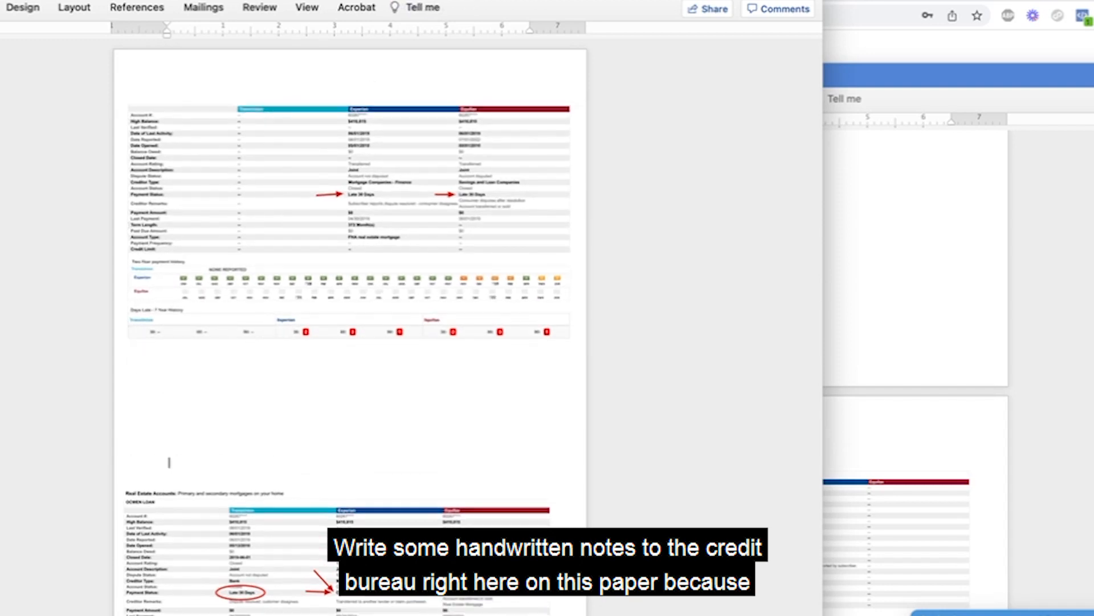
key(Return)
key(Return)
key(Return)
key(Return)
key(Return)
key(Return)
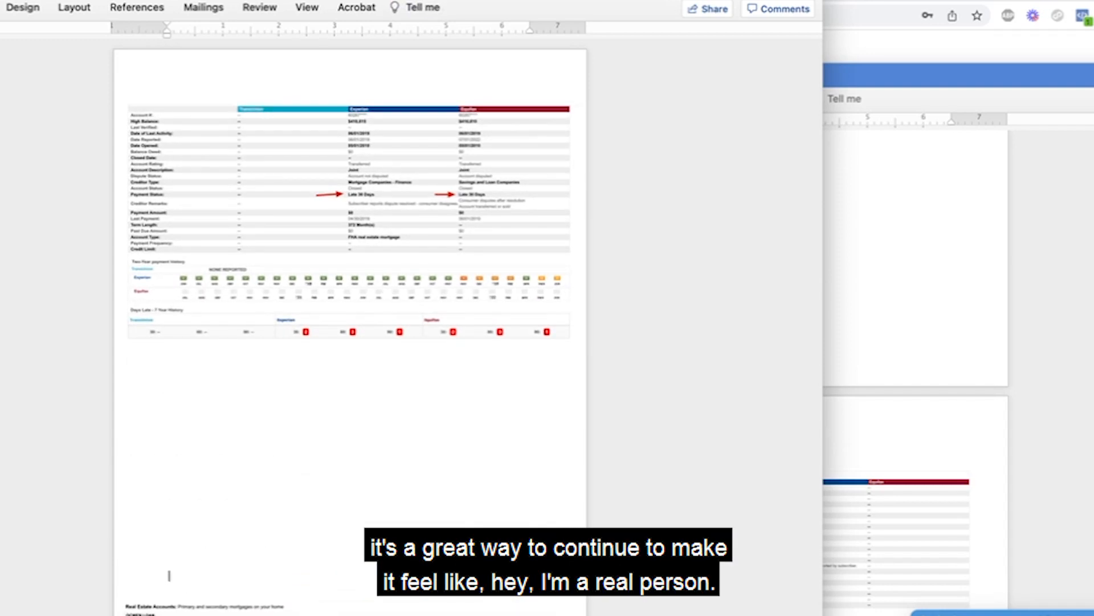
Insert blank lines between the OCWEN LOAN and first AMEX screenshots to put the AMEX one on its own page.
scroll(615, 452, down, 5)
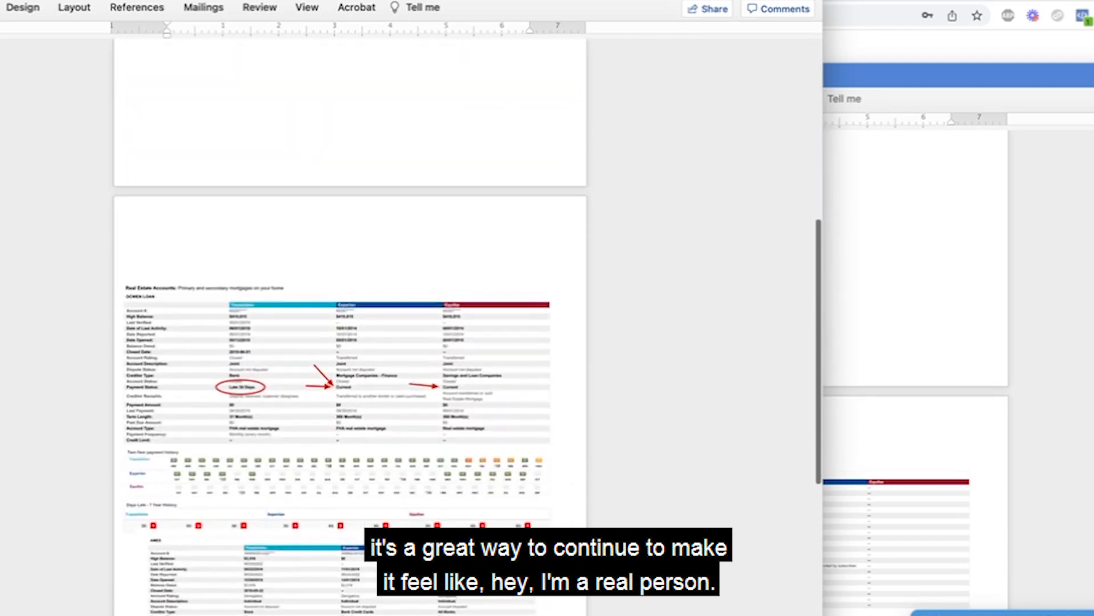
key(Return)
key(Return)
key(Return)
key(Return)
key(Return)
key(Return)
key(Return)
key(Return)
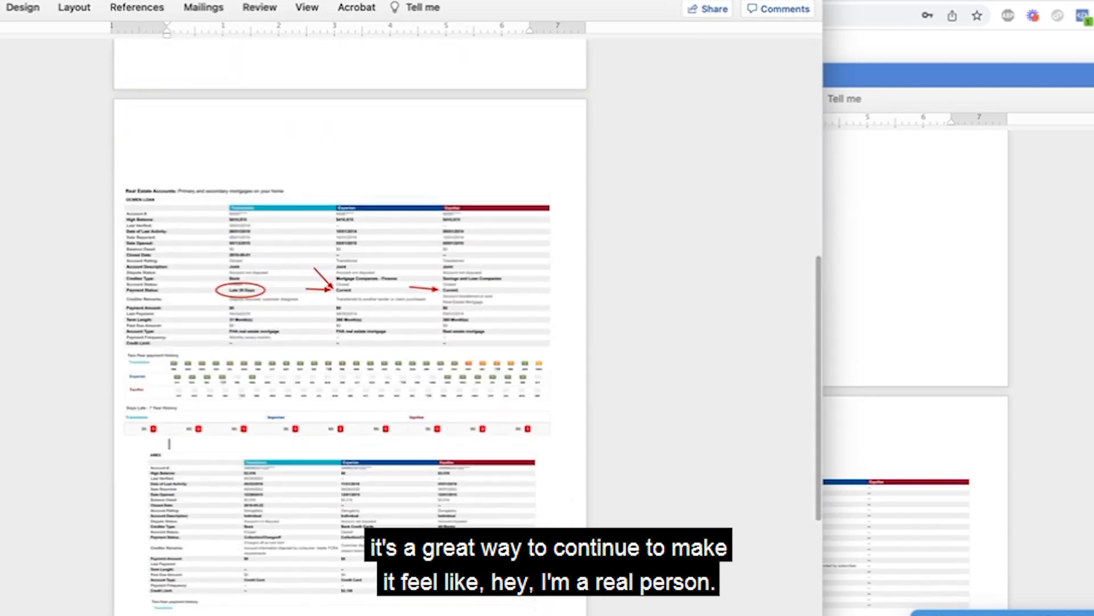
scroll(420, 175, down, 10)
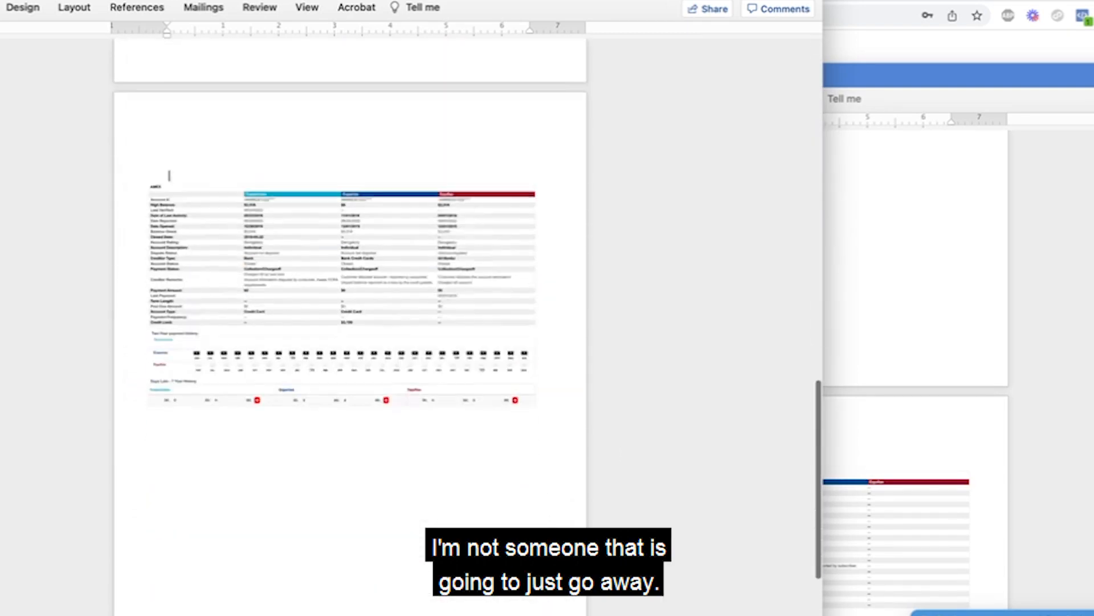
Enlarge the first AMEX screenshot to about the page's edge and move the second AMEX screenshot higher on its page.
click(420, 177)
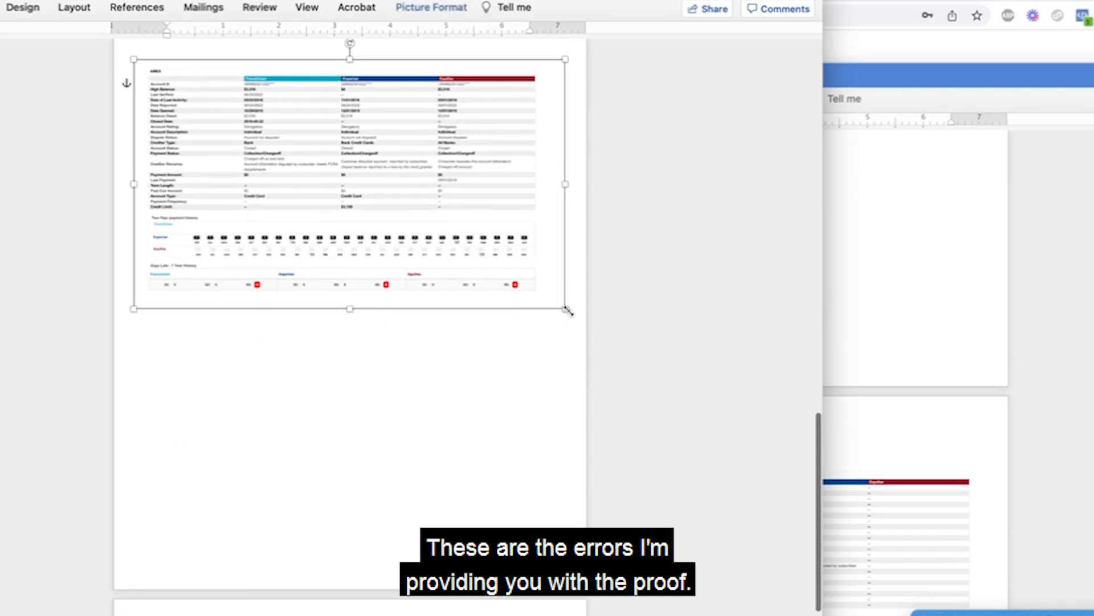
drag(565, 308, 586, 330)
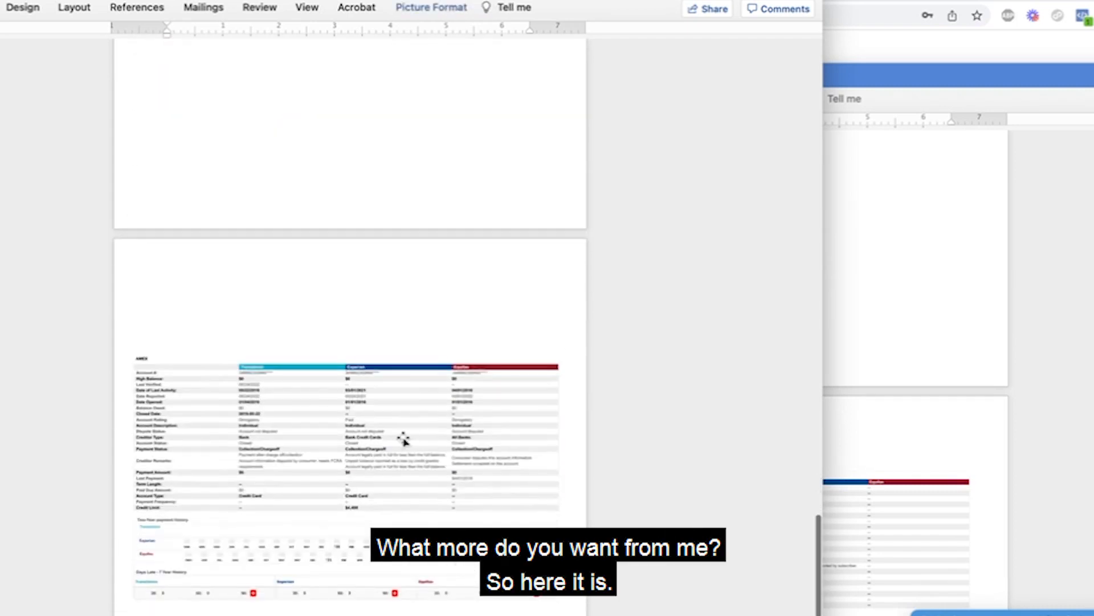
click(403, 440)
drag(403, 440, 403, 384)
scroll(402, 393, down, 2)
scroll(402, 394, down, 15)
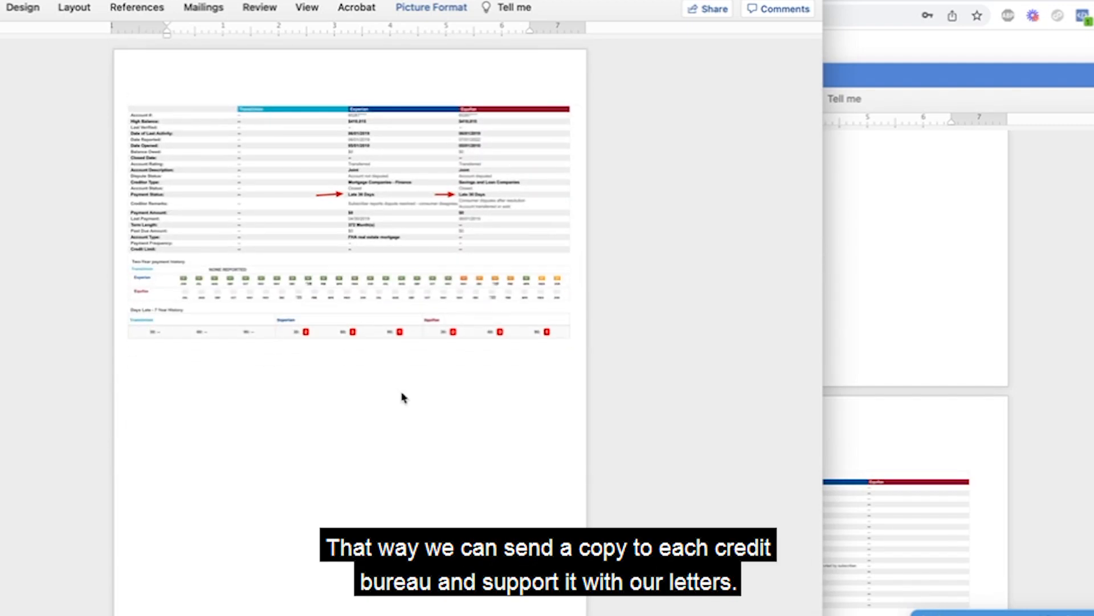
Print three copies of the proof document.
key(super+p)
text(3)
key(Return)
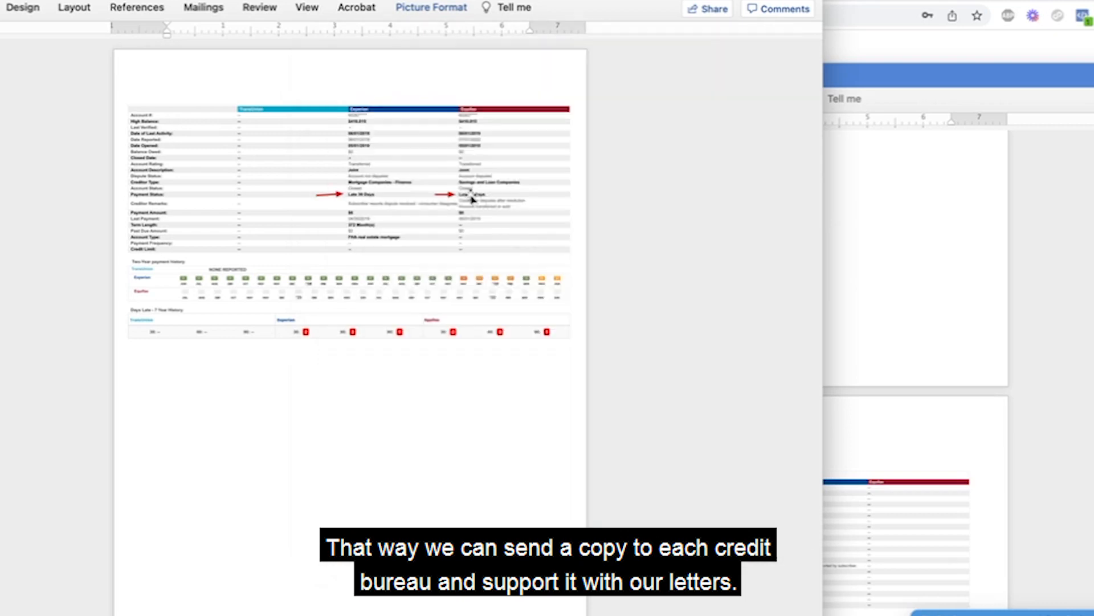